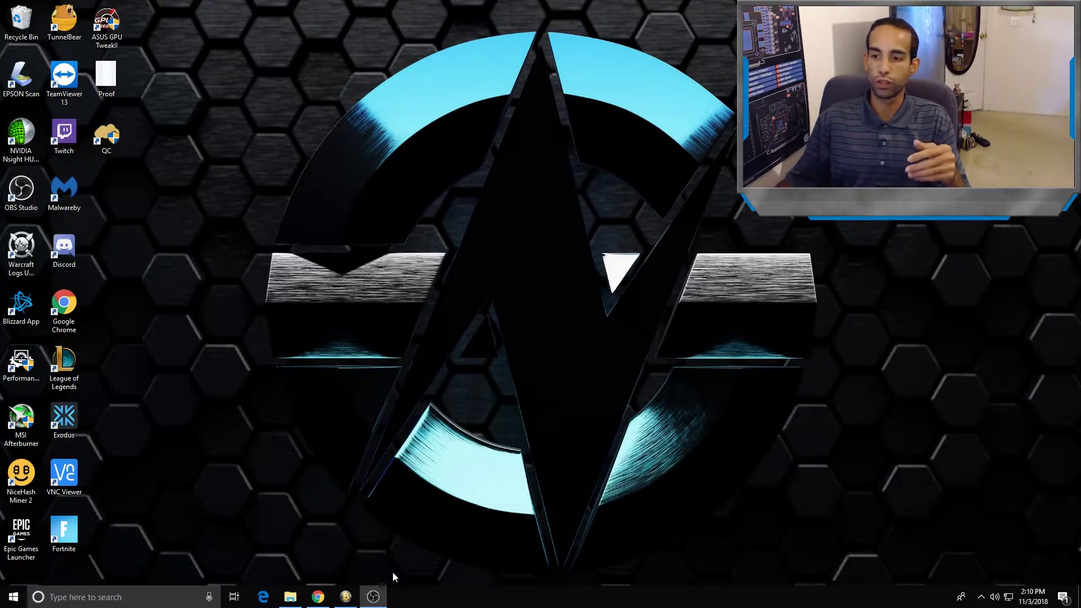
- Open Awesome Miner's Online Services options and select the BlockMasters Phi service
left_click(346, 596)
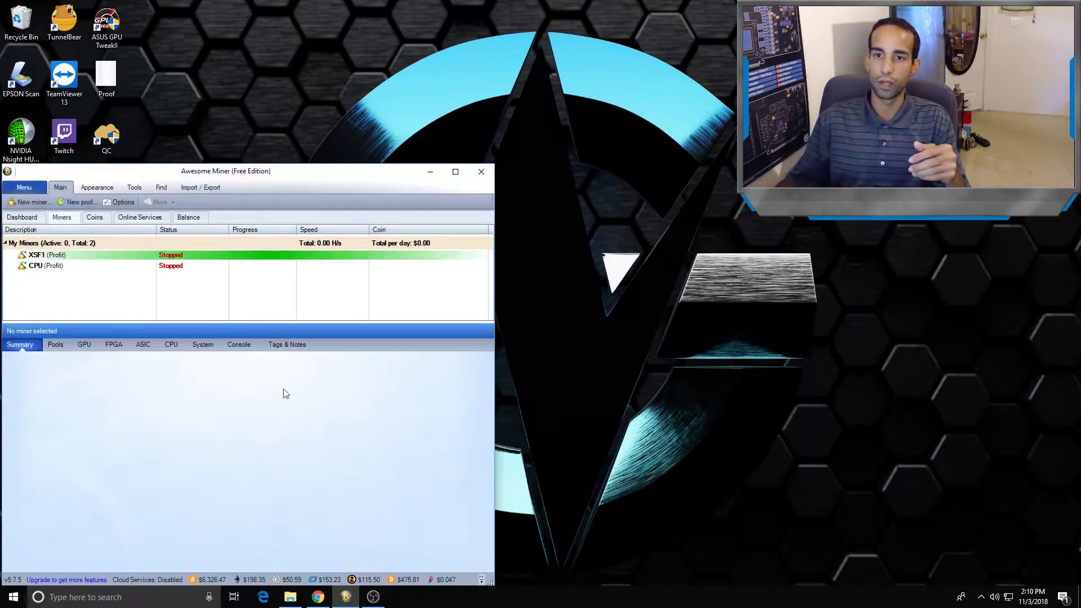
left_click(133, 202)
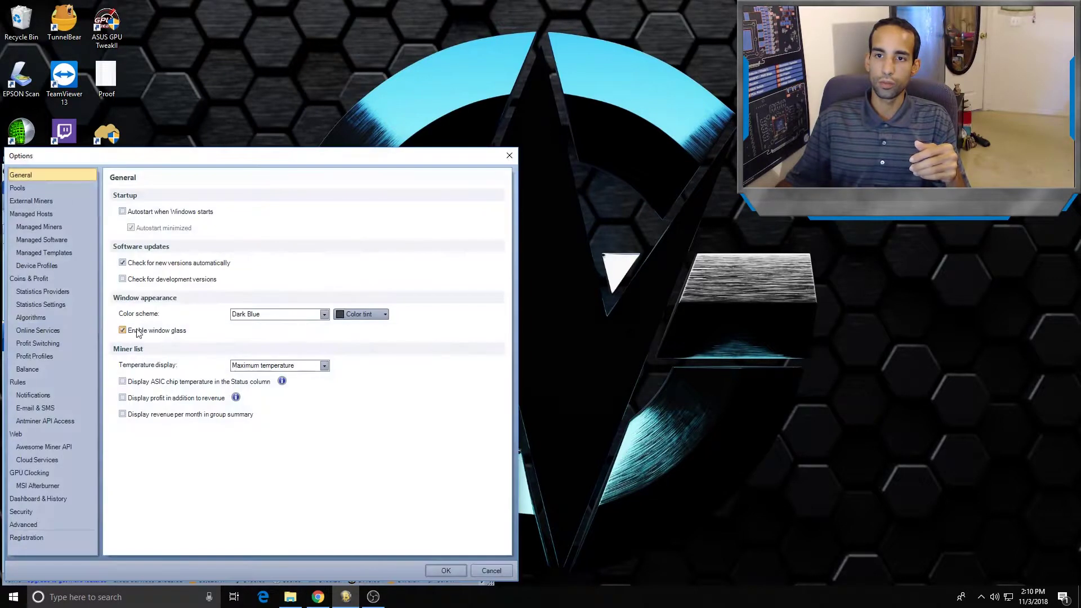
left_click(35, 330)
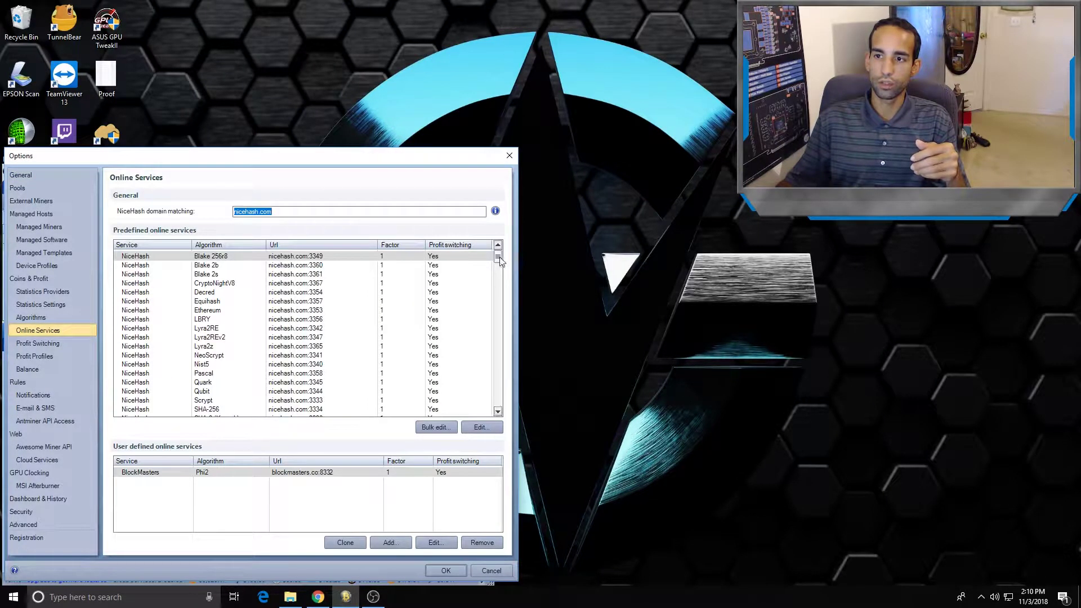
left_click_drag(499, 260, 489, 396)
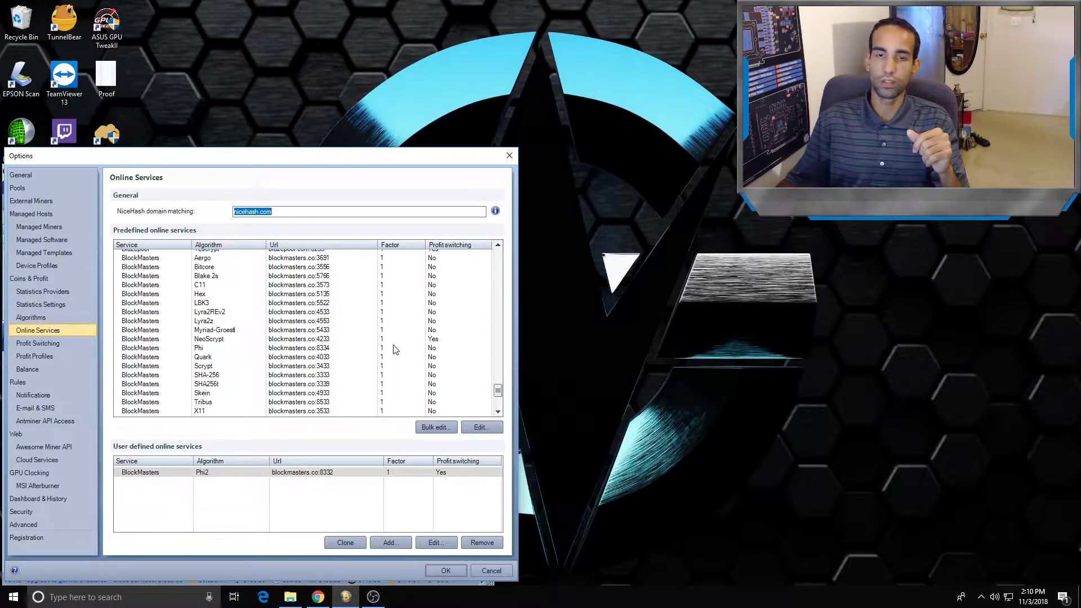
left_click(219, 339)
left_click(220, 348)
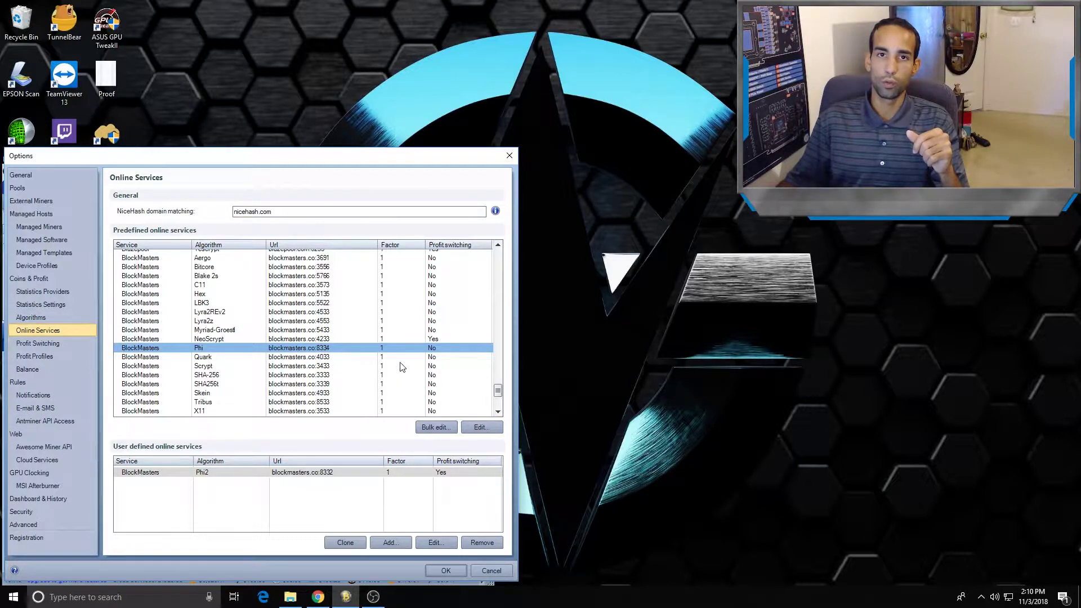
double_click(258, 349)
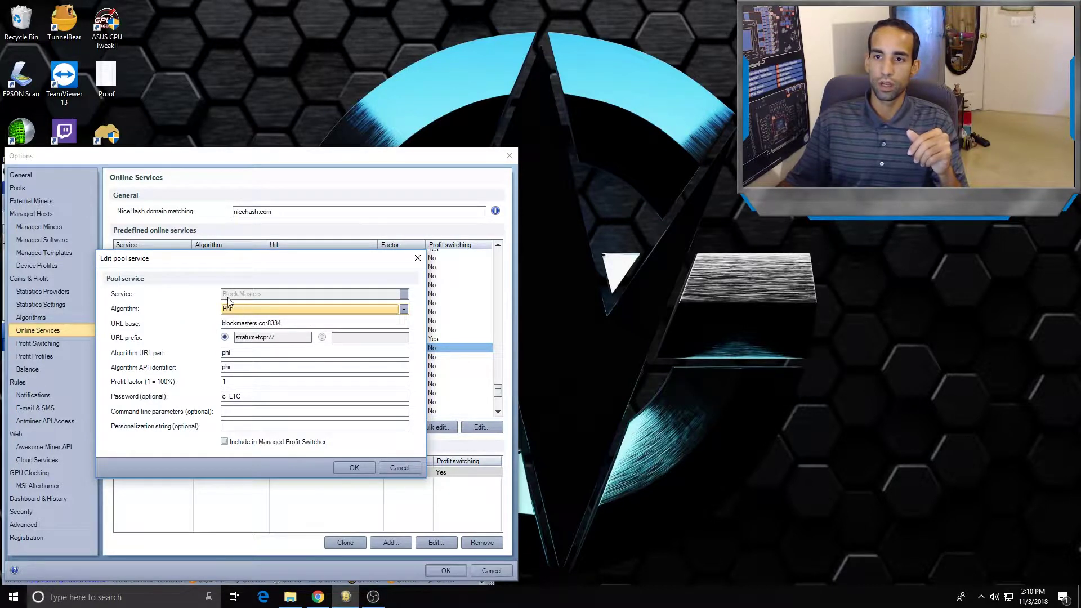
double_click(302, 324)
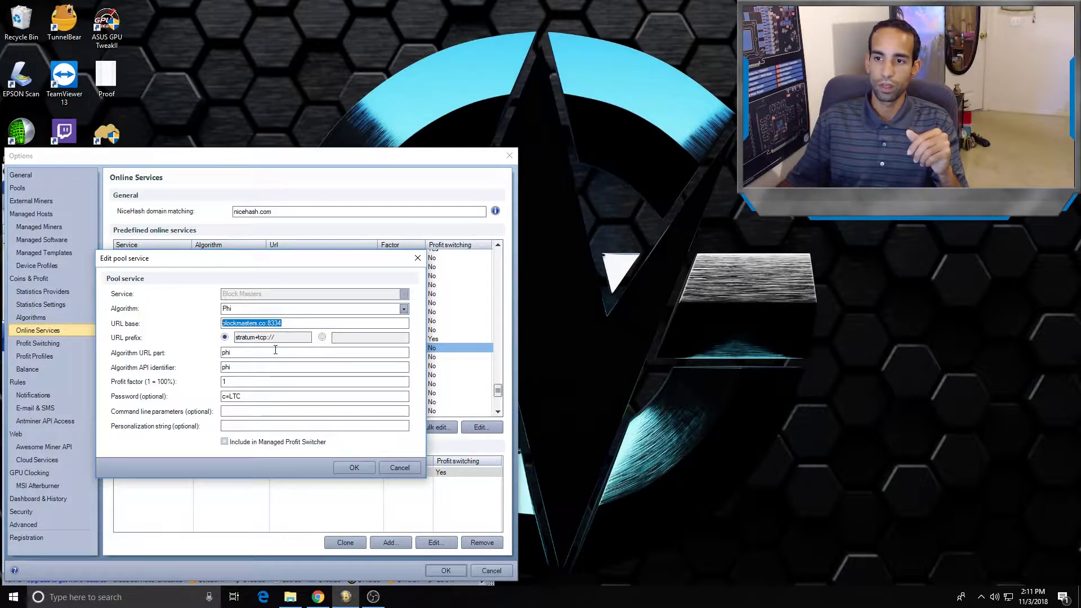
left_click(237, 353)
left_click(238, 365)
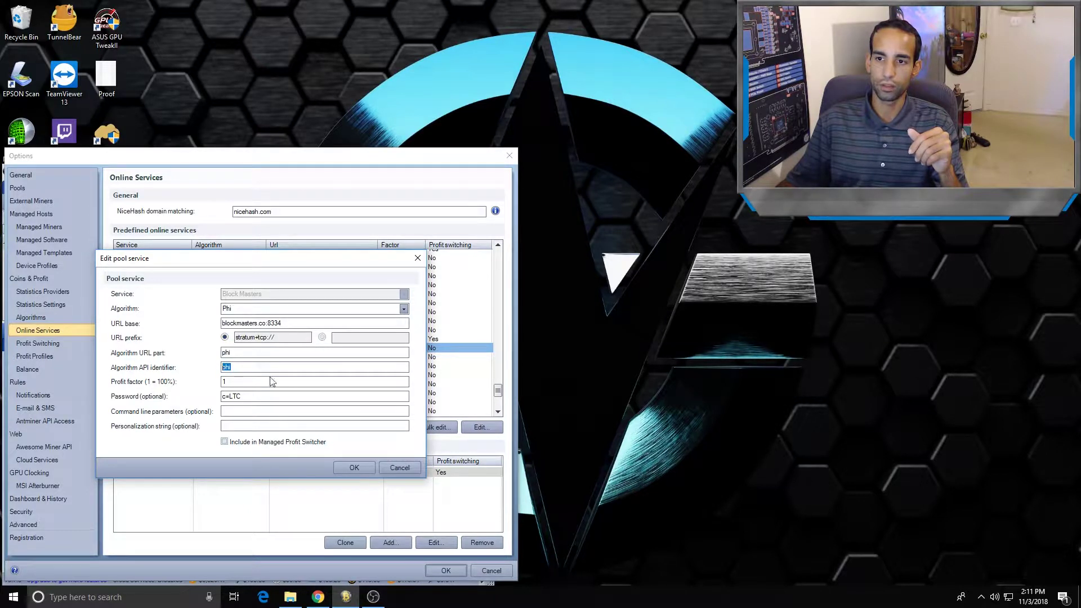
key("Tab")
key("Tab")
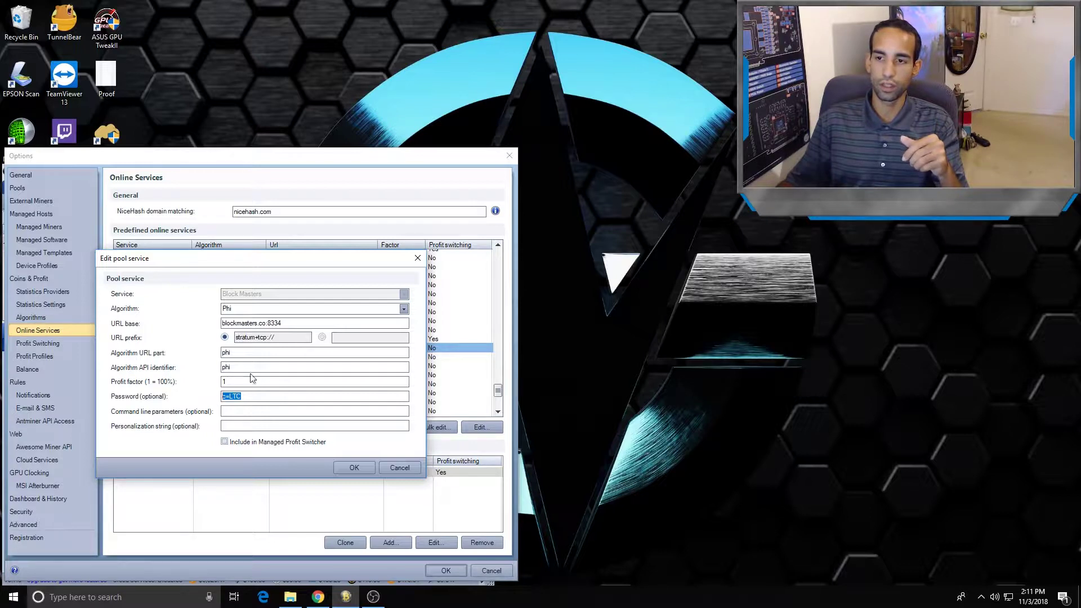
mouse_move(282, 323)
left_mouse_down()
mouse_move(223, 324)
mouse_move(282, 324)
left_mouse_up()
key("ctrl+c")
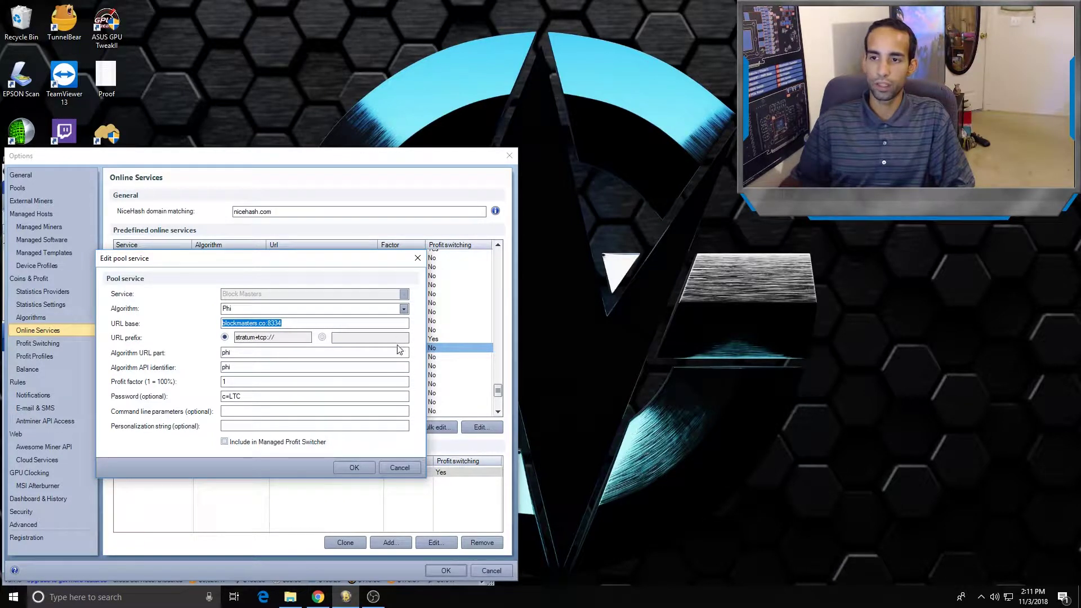
left_click(397, 467)
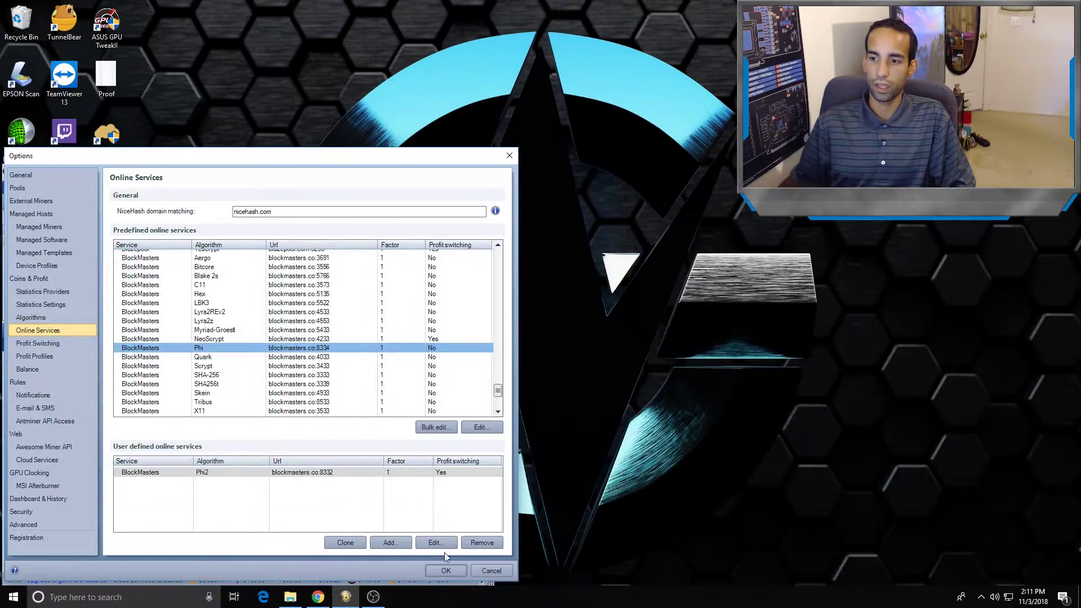
- Add a new online service with the pasted URL base and Block Masters as its service
left_click(388, 542)
left_click(259, 265)
key("ctrl+v")
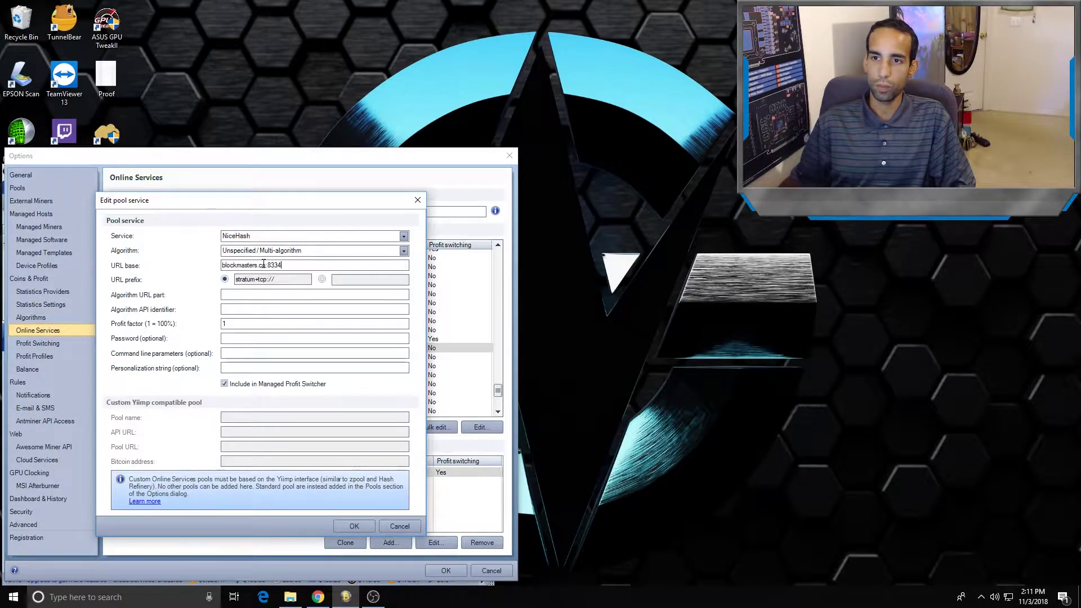
left_click(312, 236)
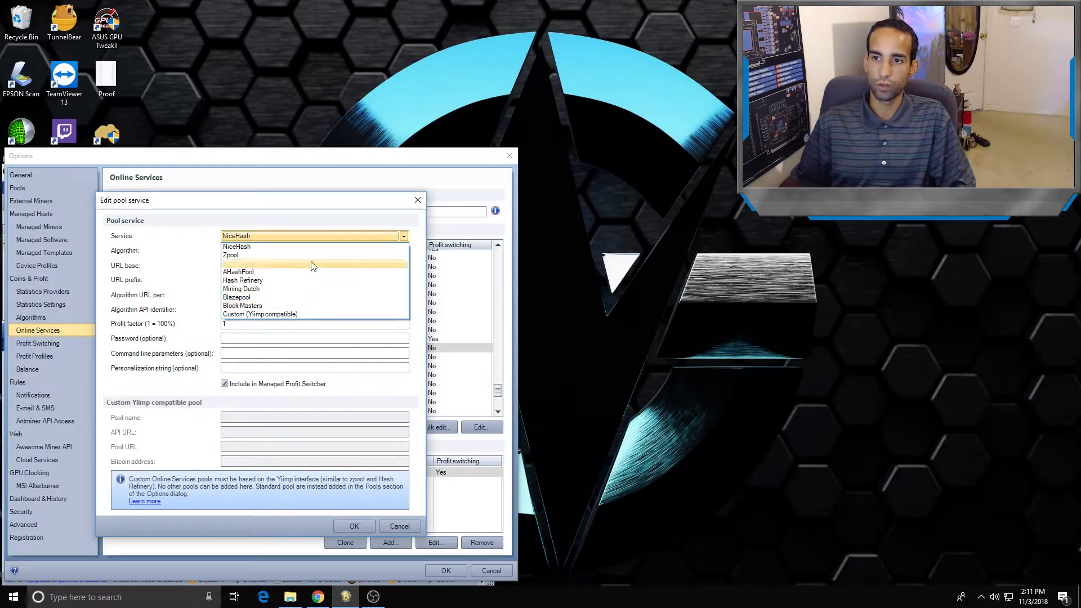
left_click(312, 308)
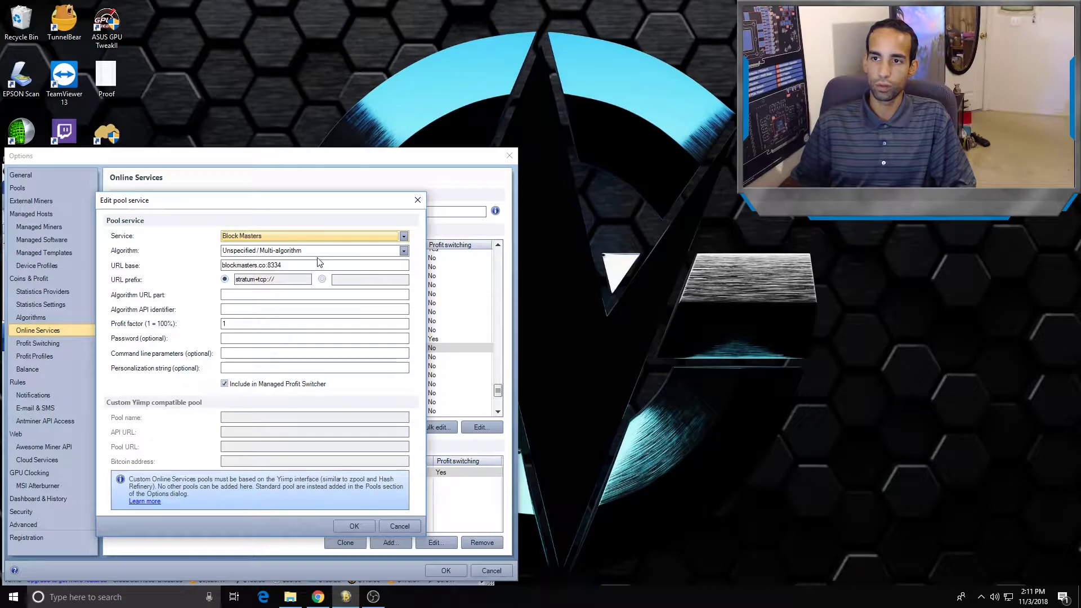
- Set the new service's algorithm to Phi2 and bring up the Block Masters pool page
left_click(286, 252)
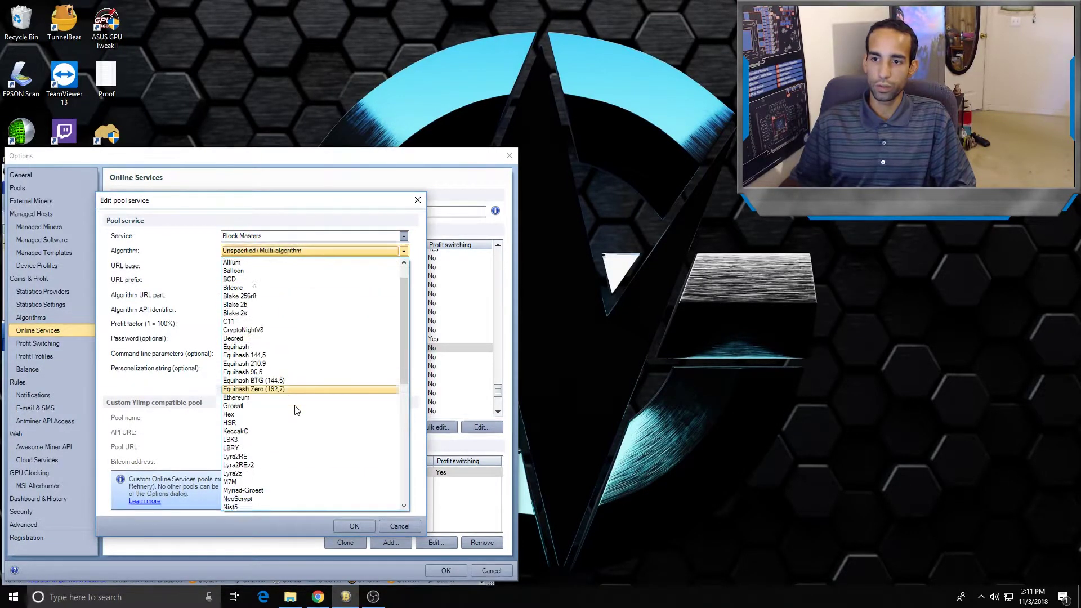
scroll(293, 415, "down", 3)
left_click(271, 472)
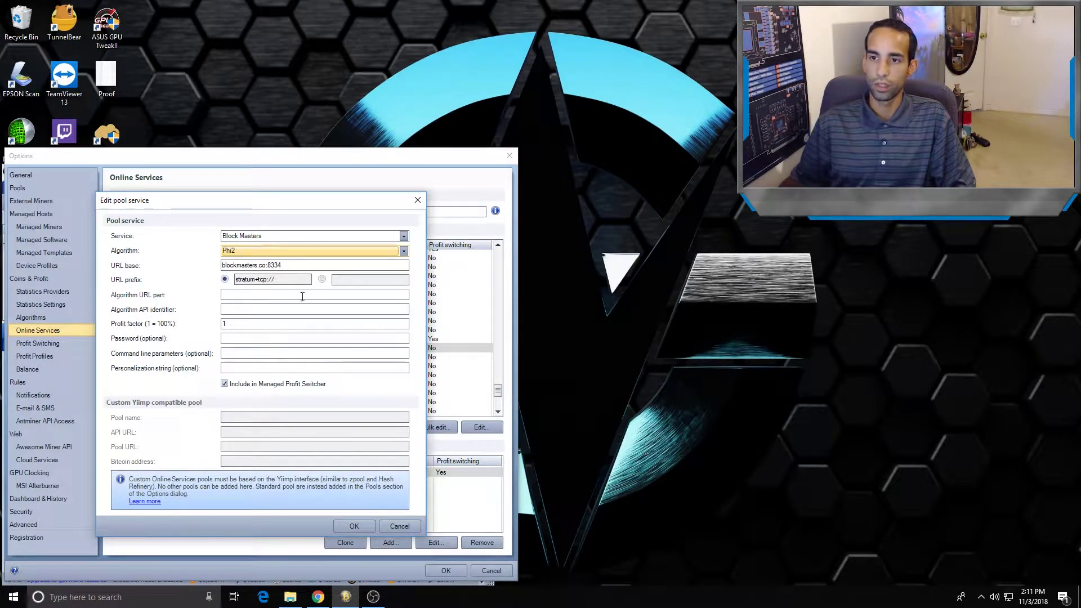
left_click(318, 598)
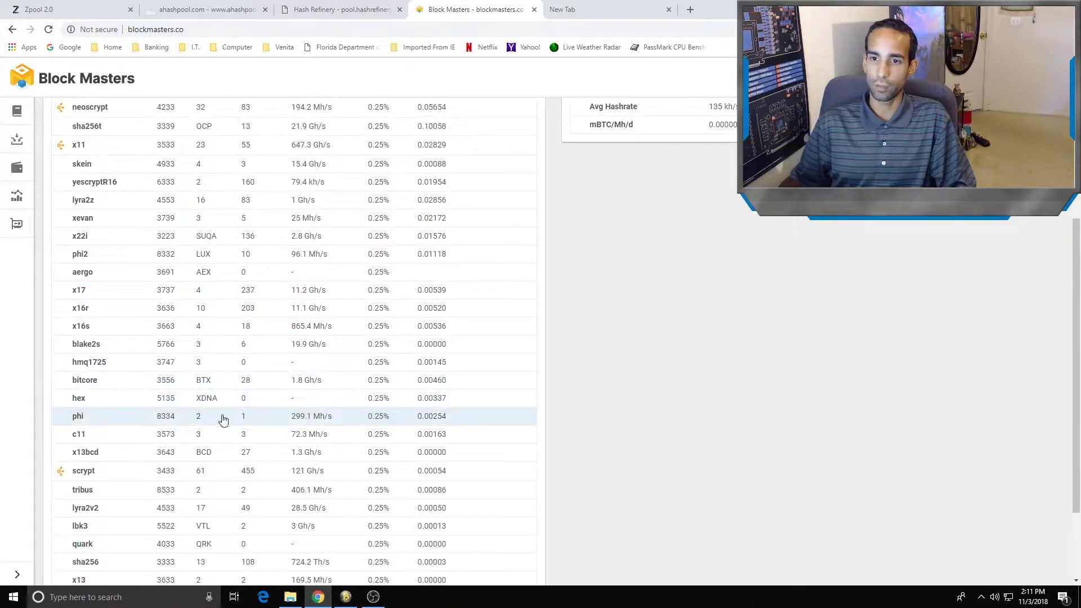
- Show Block Masters' phi2 pool stats, confirming port 8332 and LUXCoin (LUX)
left_click(214, 260)
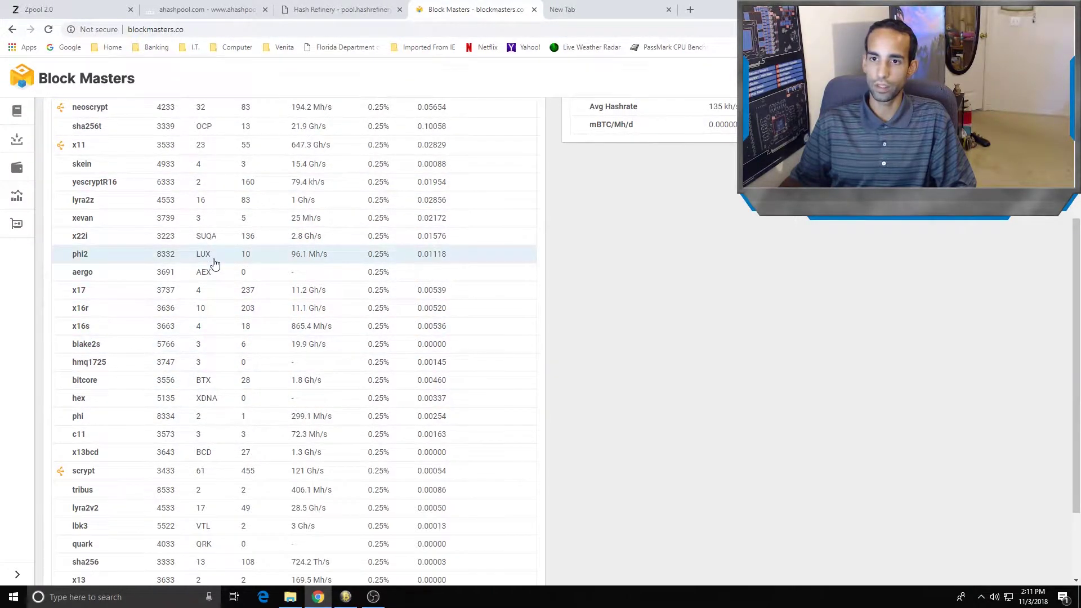
scroll(569, 306, "down", 2)
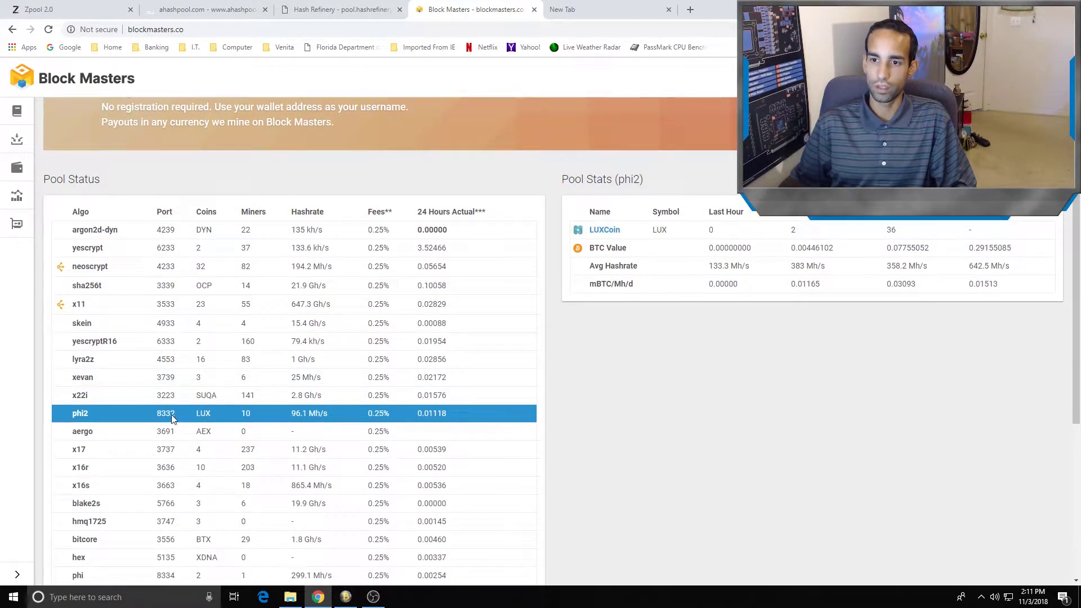
left_click(345, 596)
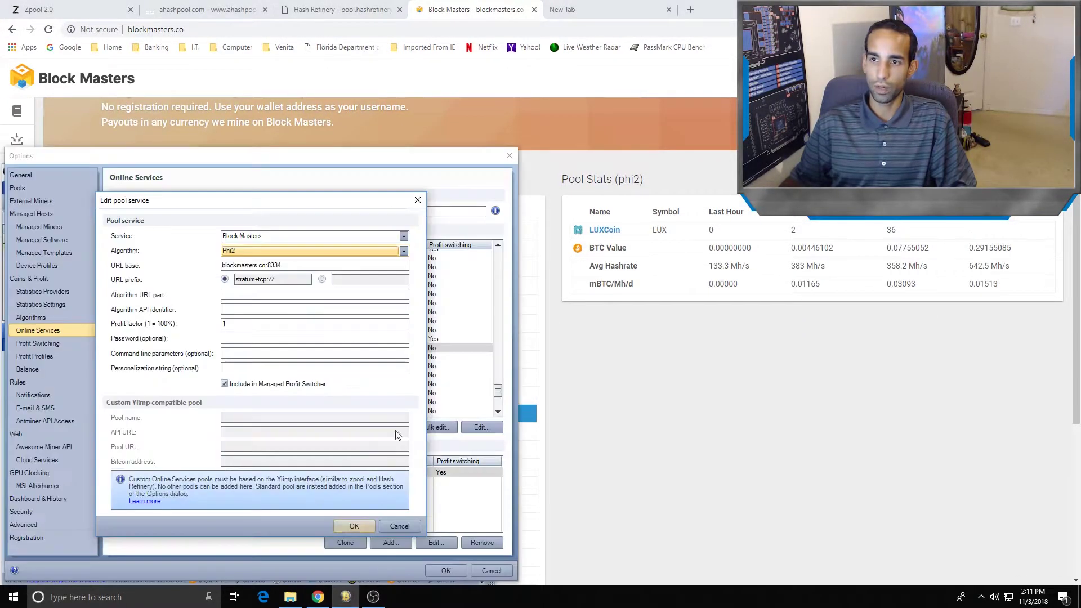
left_click(296, 267)
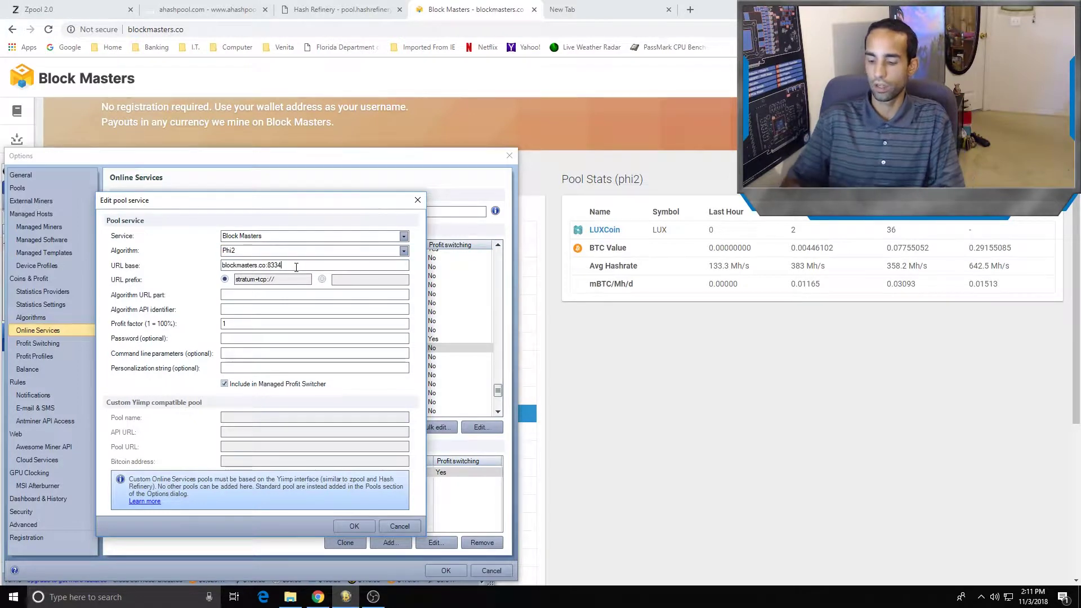
key("BackSpace")
type("2")
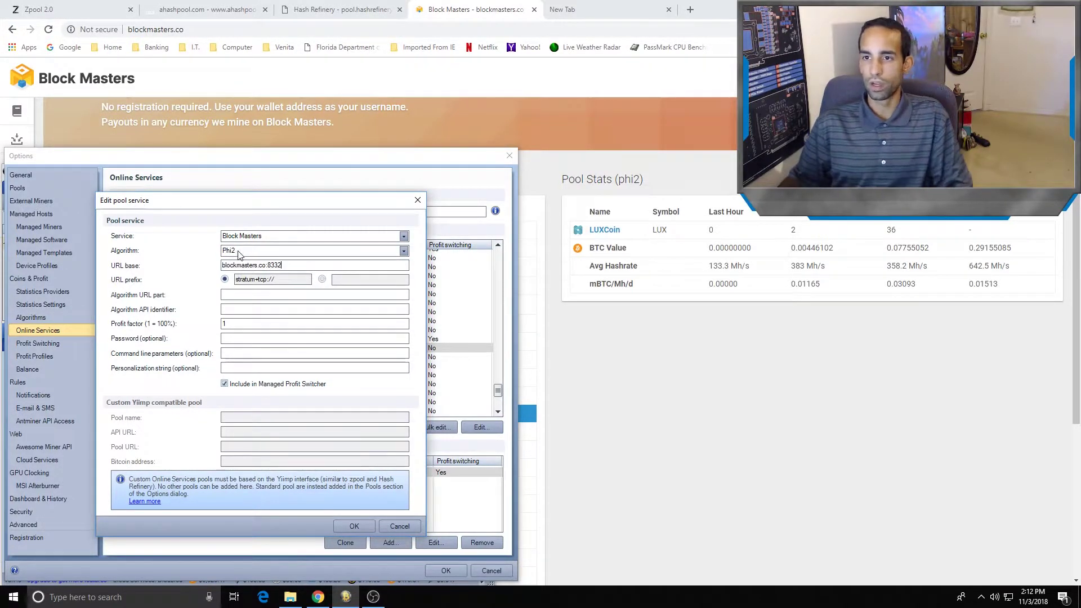
left_click(238, 295)
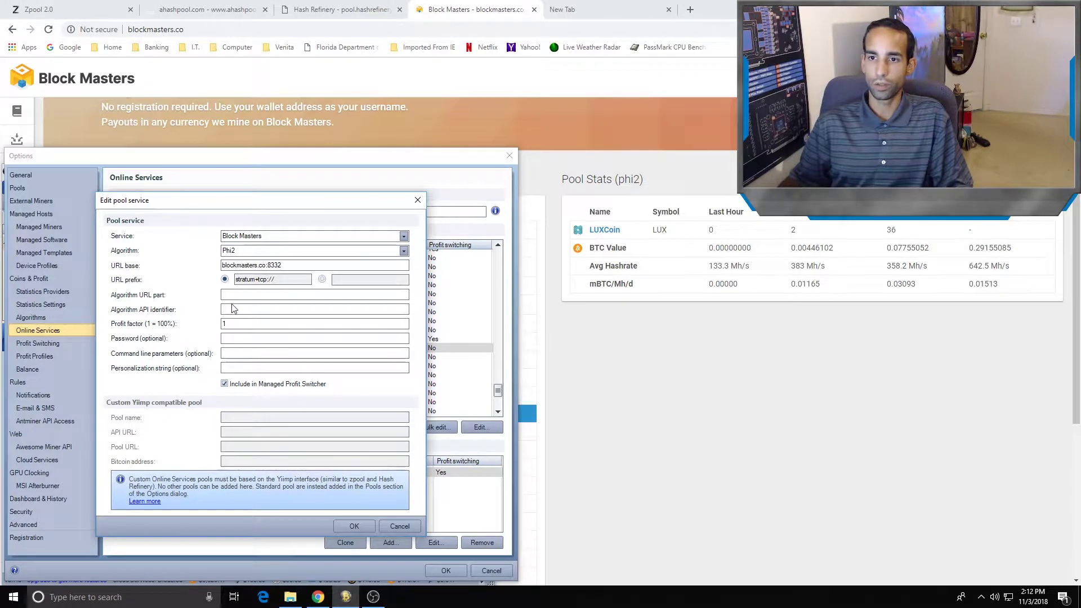
left_click(246, 340)
type("c")
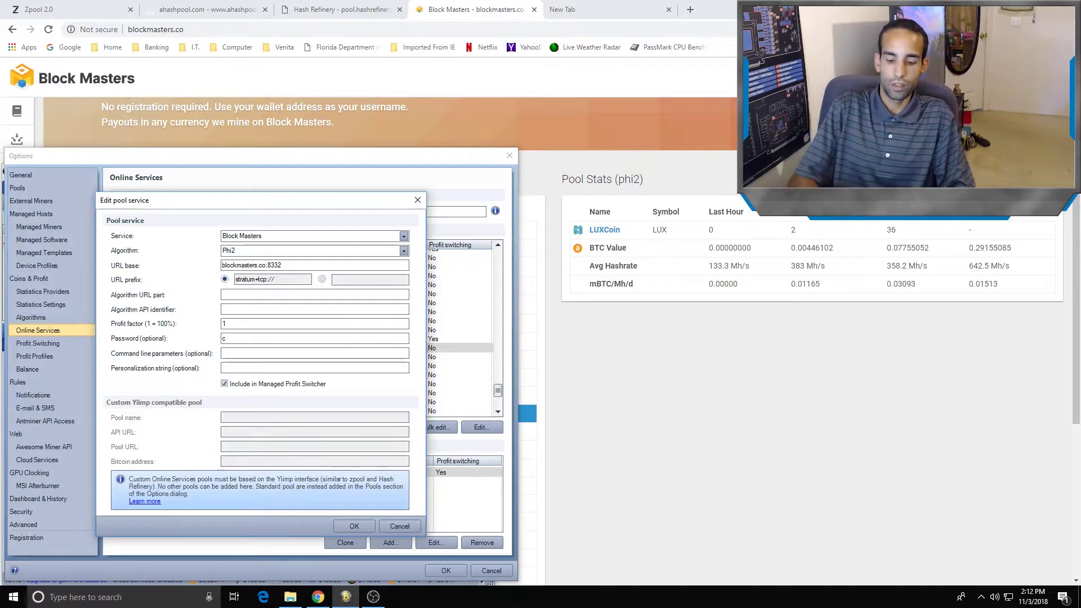
type("=LTC")
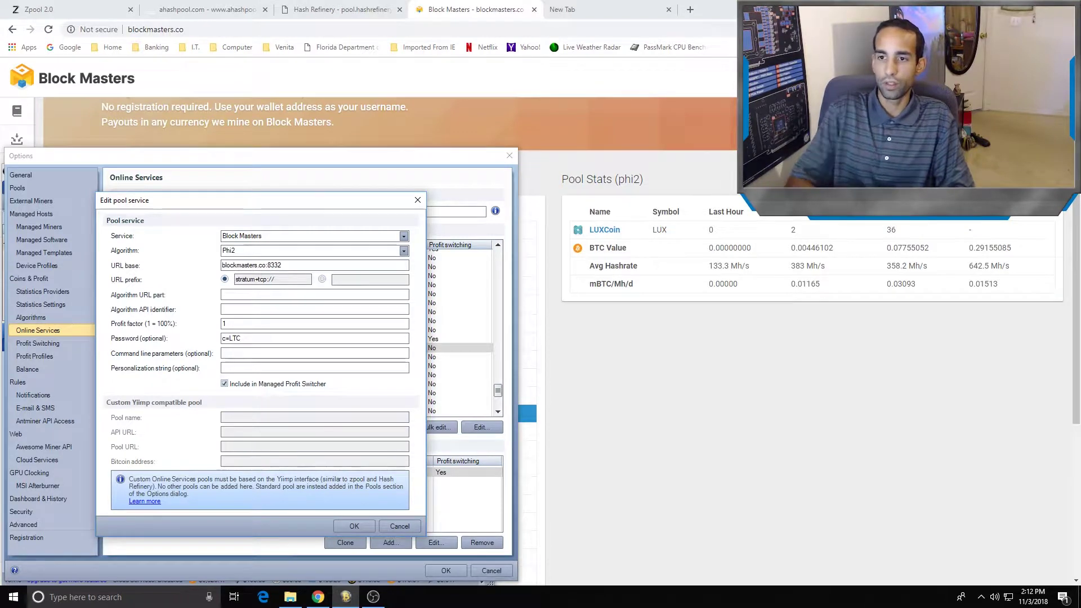
left_click(232, 293)
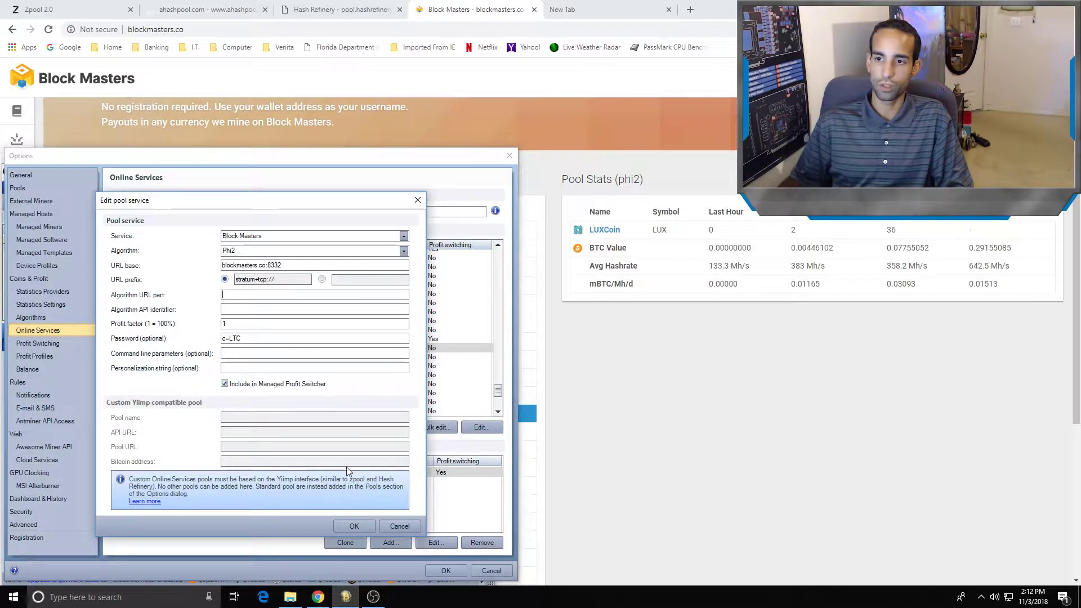
left_click(353, 526)
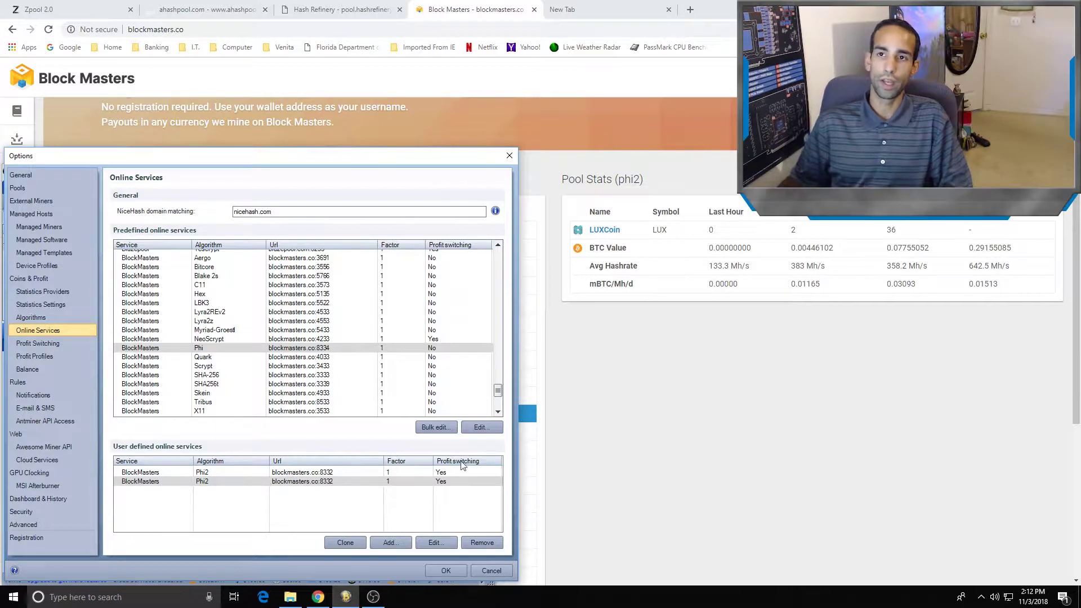
left_click(662, 414)
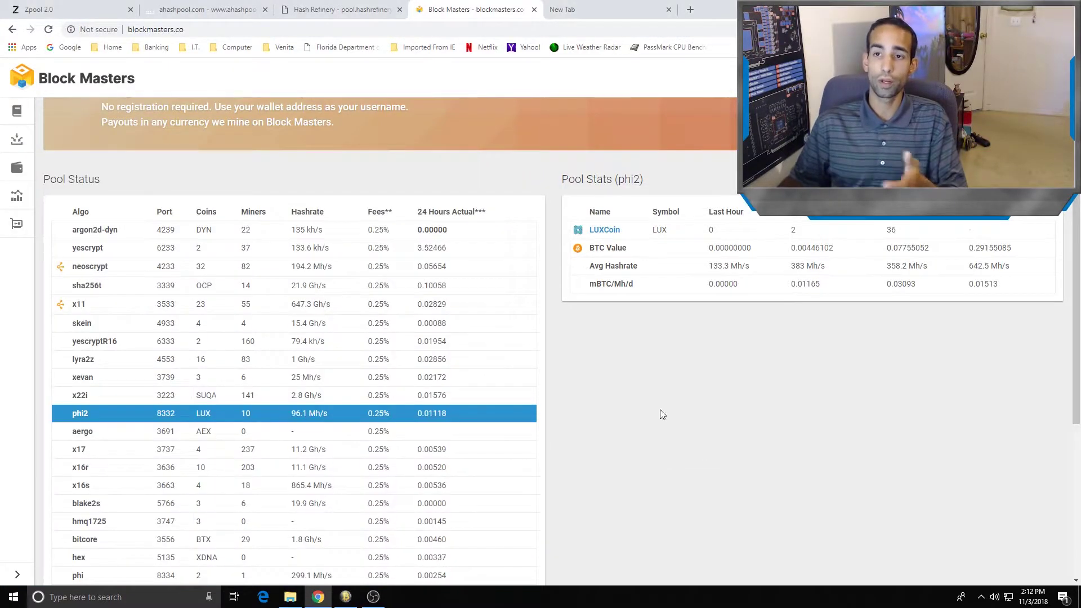
left_click(346, 597)
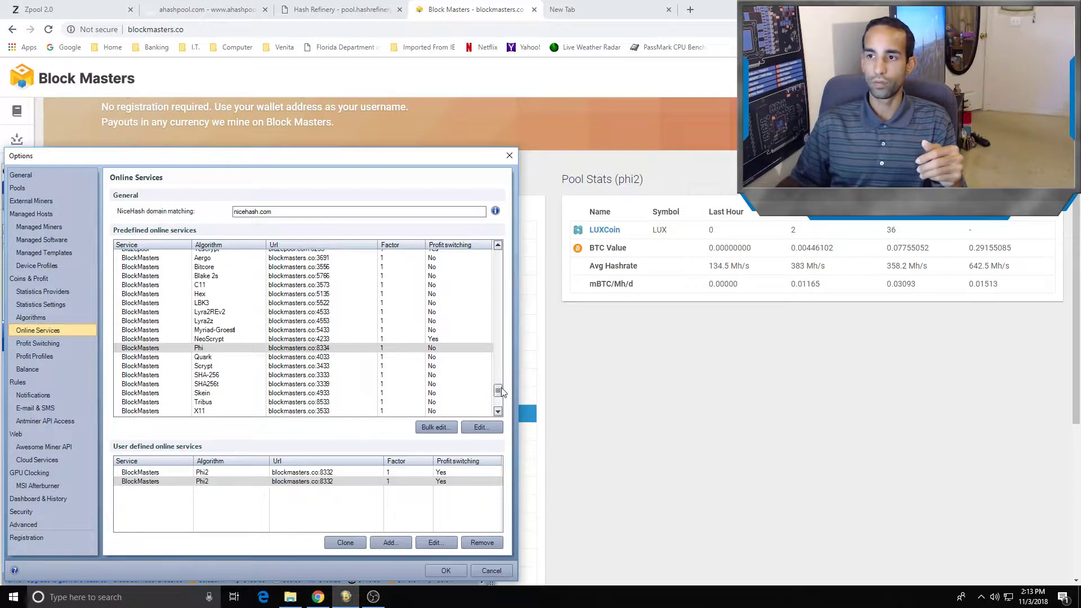
left_click(444, 258)
scroll(441, 290, "up", 1)
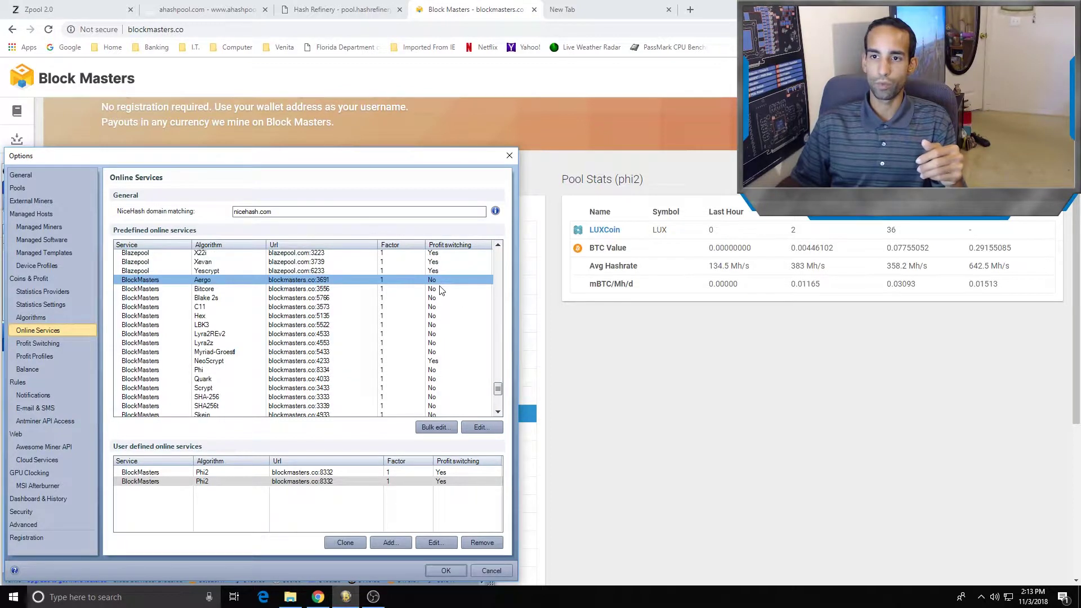
scroll(332, 386, "down", 4)
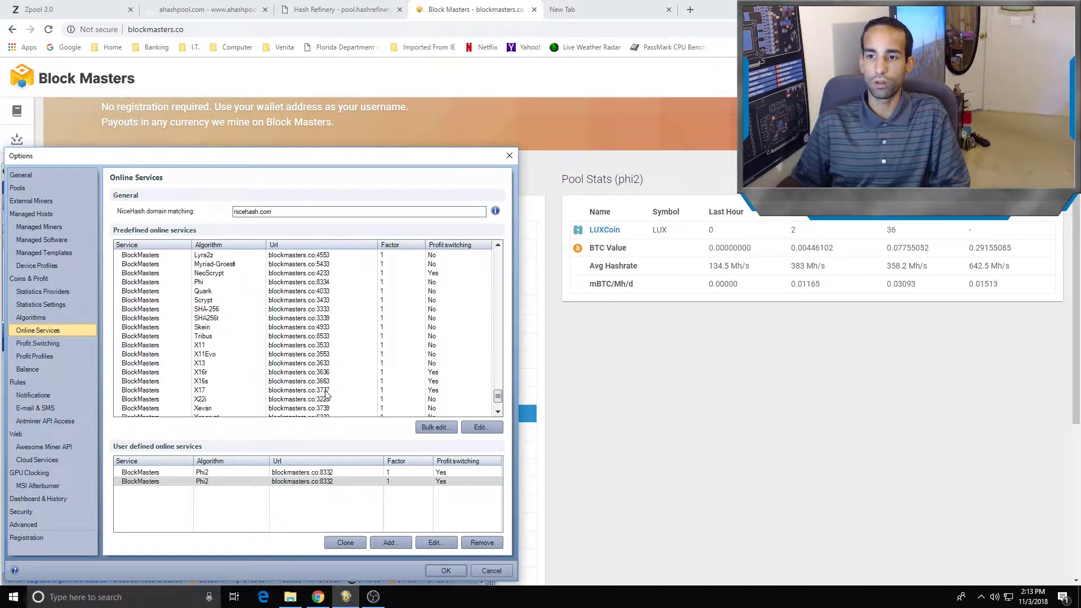
scroll(326, 394, "down", 2)
left_click(316, 385, "shift")
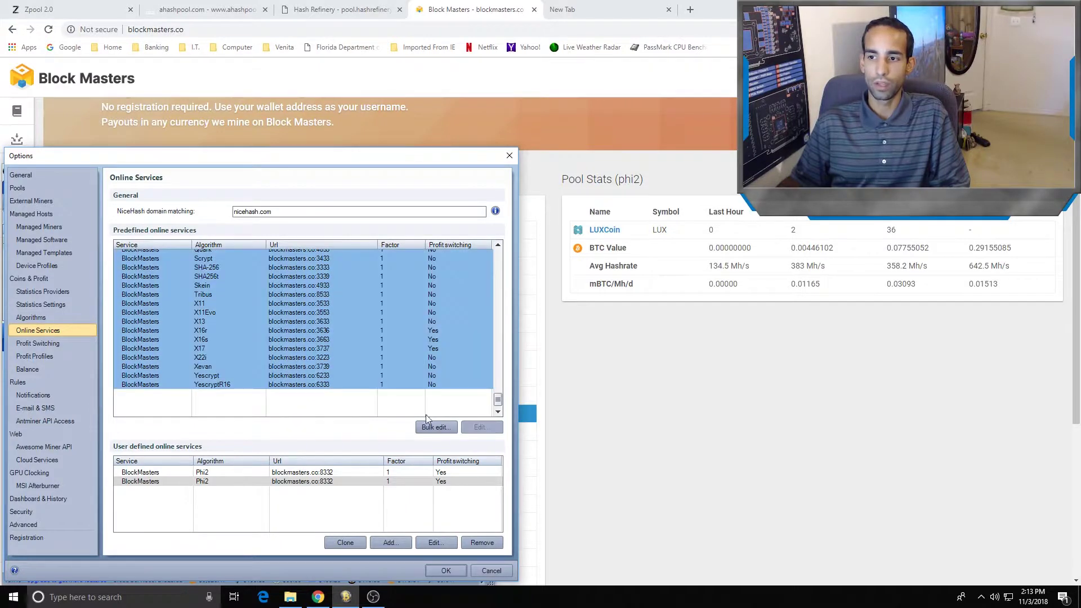
left_click(434, 427)
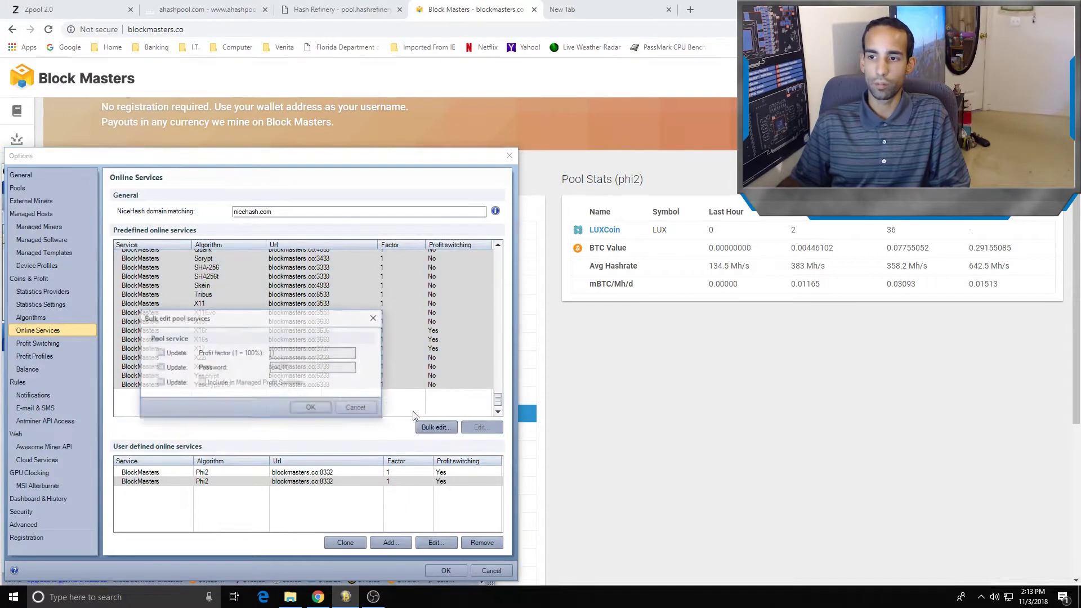
left_click(161, 383)
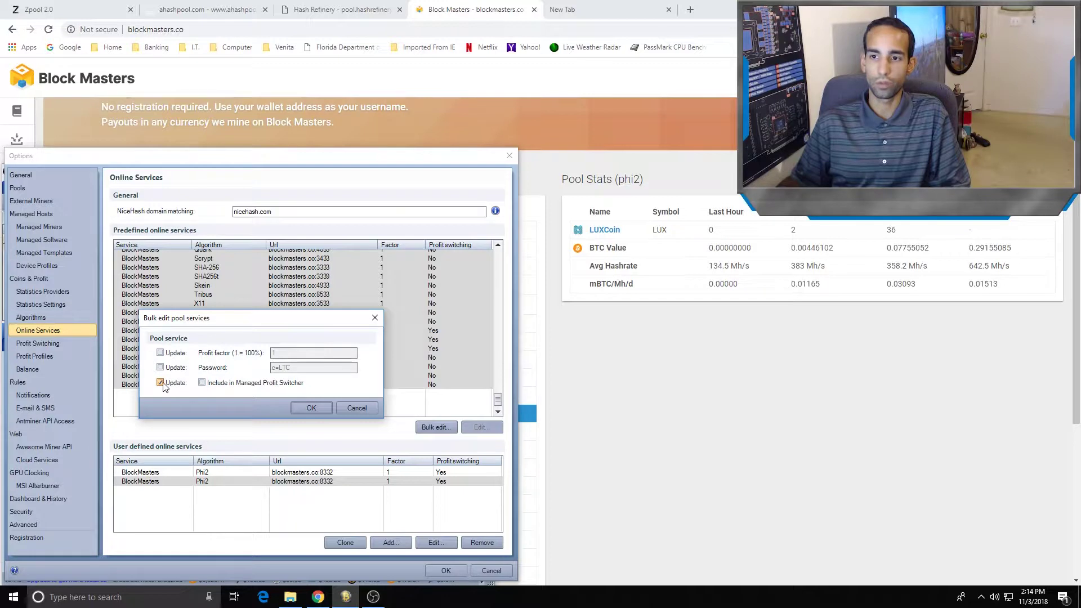
left_click(374, 407)
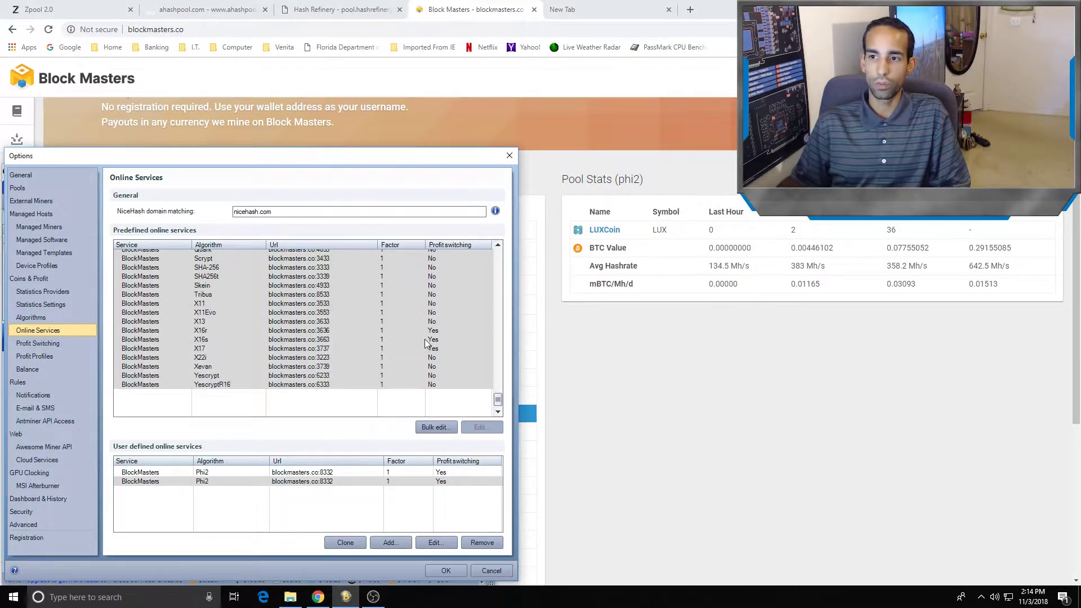
left_click(387, 332)
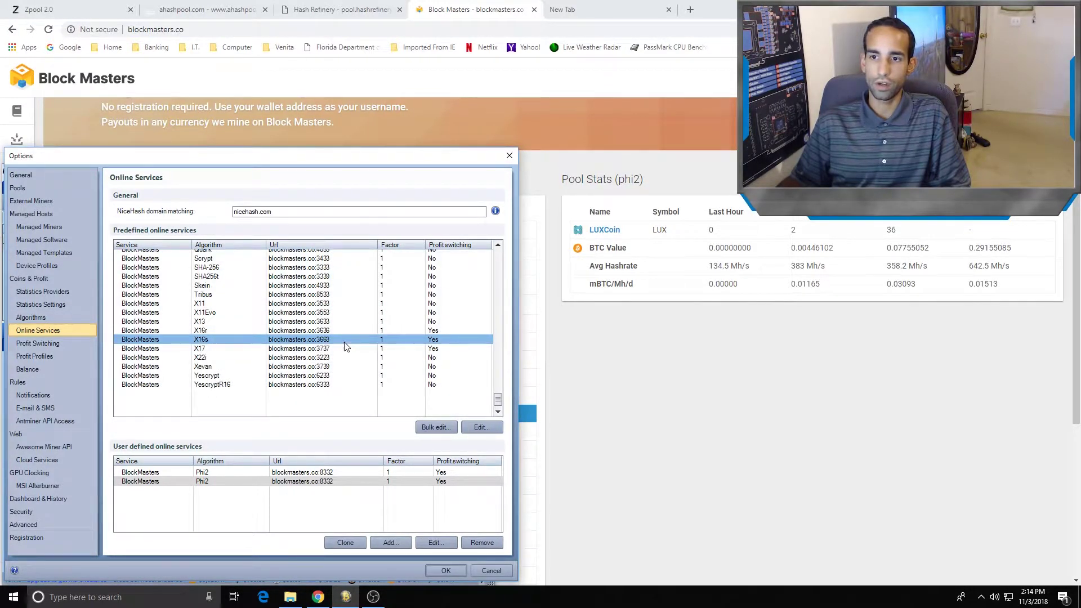
left_click(349, 350)
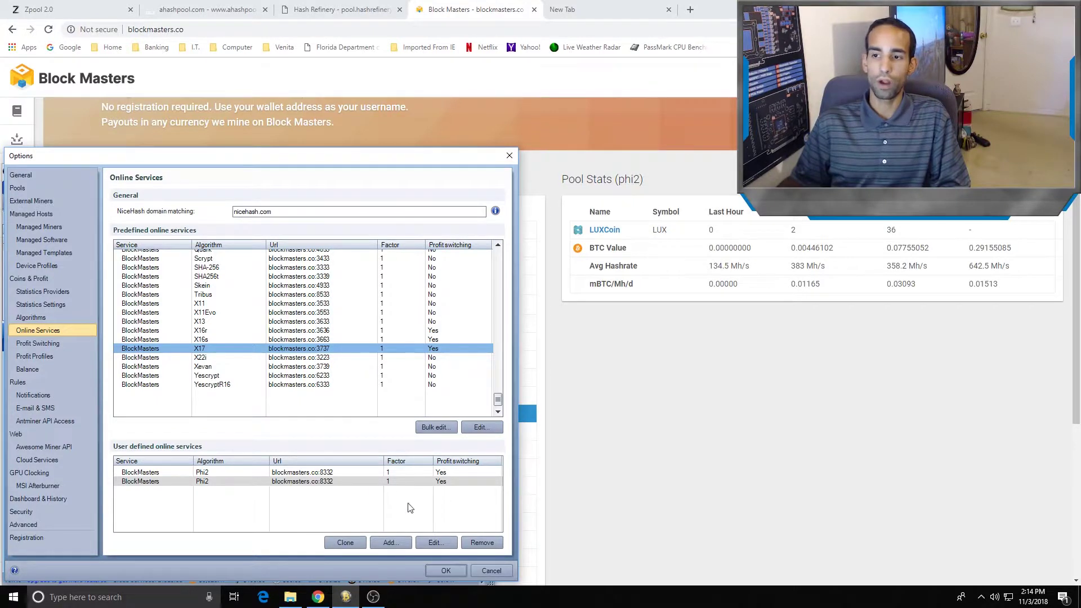
left_click(420, 483)
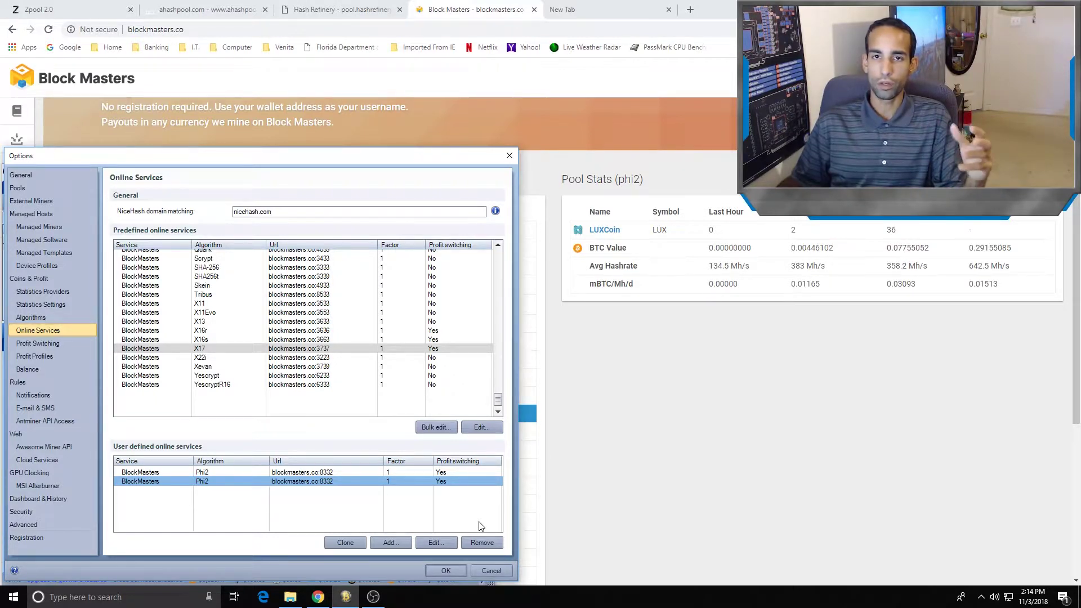
- Check the Block Masters pool page, then remove the duplicate Phi2 user-defined service
left_click(672, 526)
scroll(444, 428, "down", 2)
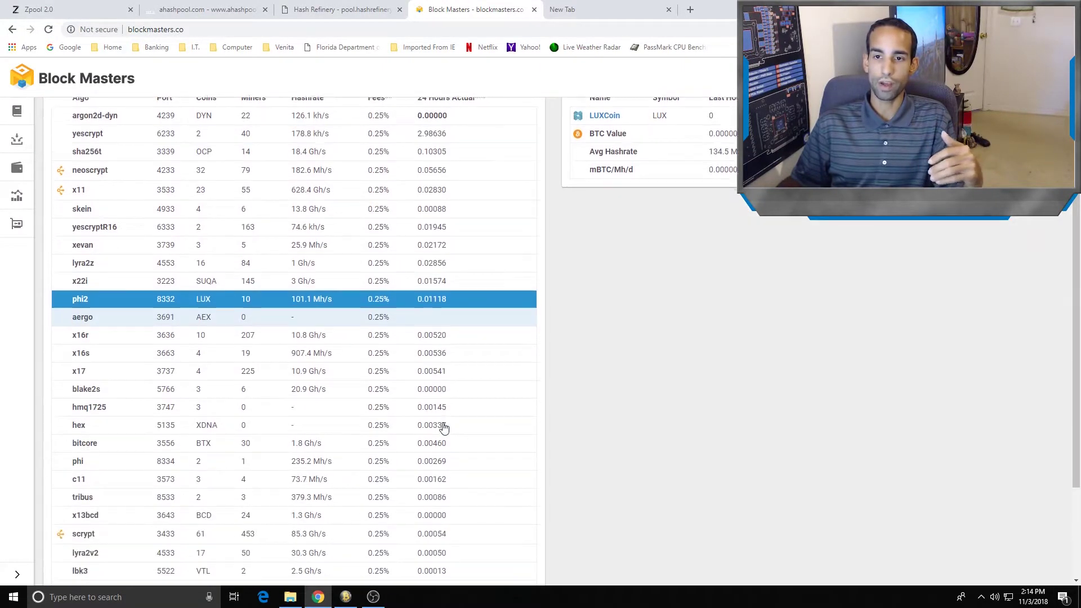
scroll(444, 427, "down", 1)
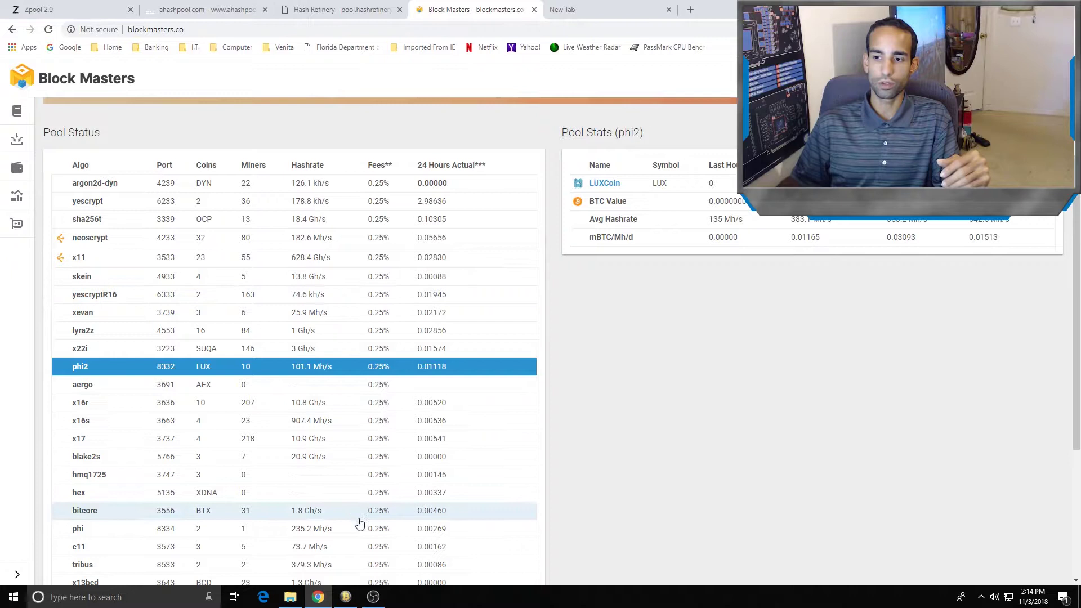
left_click(346, 595)
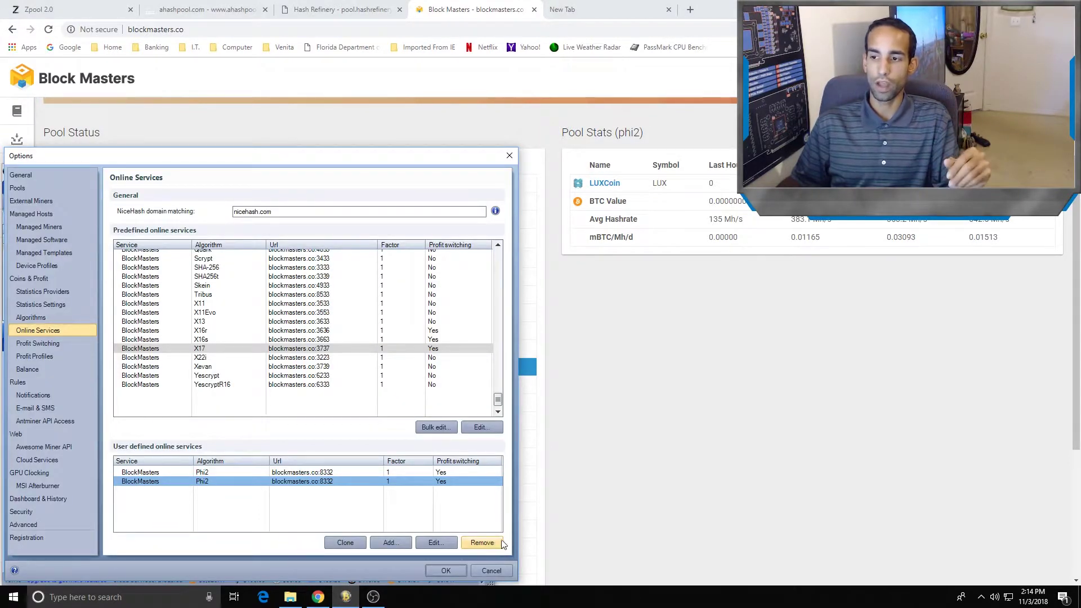
left_click(481, 542)
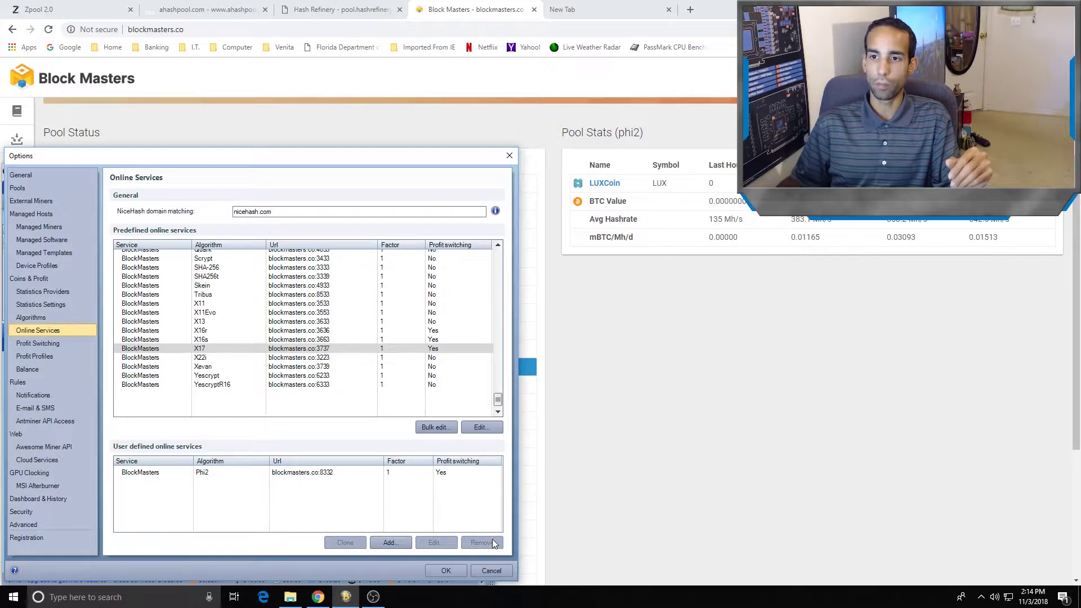
- Recheck the Block Masters page and Online Services, then move on to the Zpool 2.0 site
left_click(632, 436)
scroll(630, 437, "up", 3)
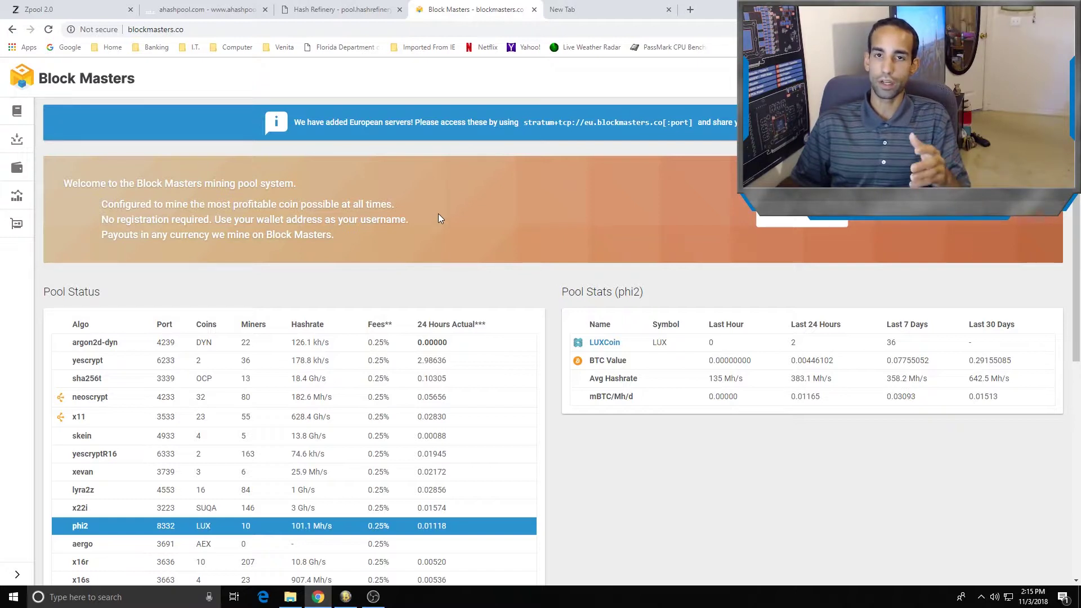
left_click(345, 596)
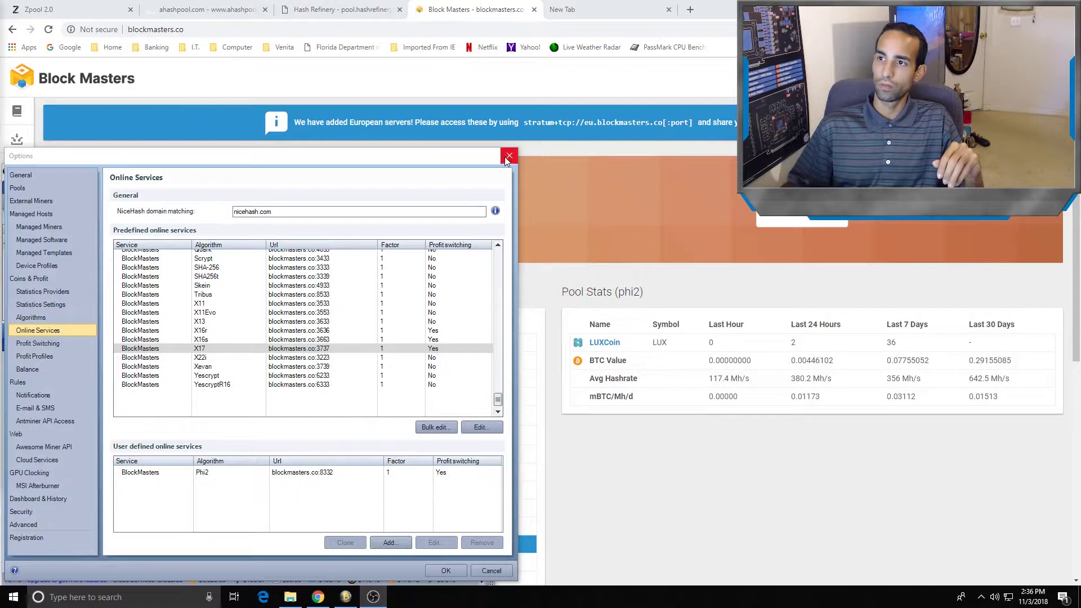
left_click(63, 5)
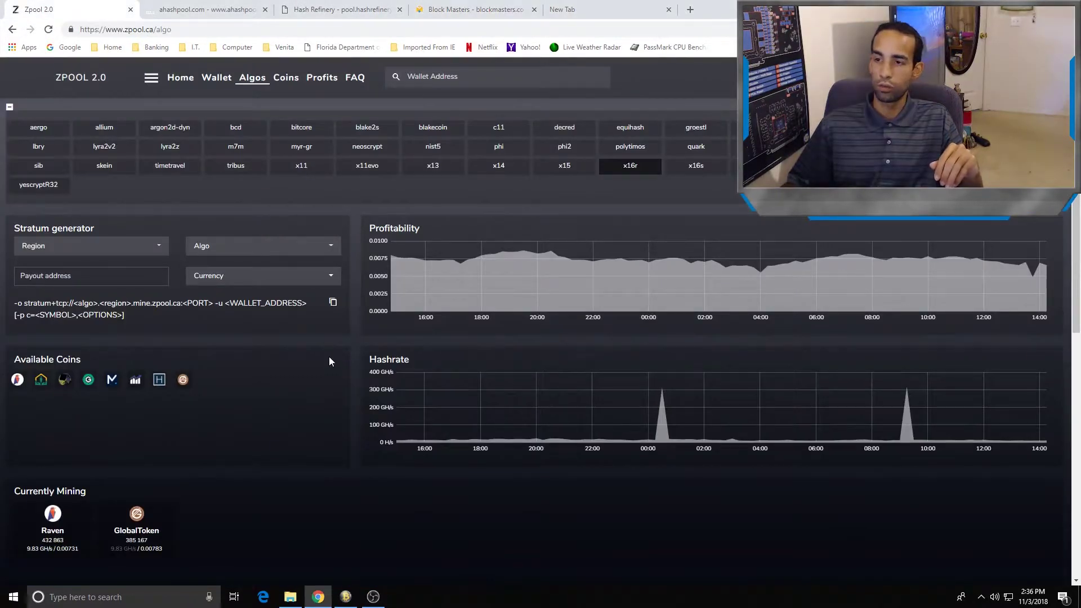
- Browse the zpool home page, then move to the Hash Refinery pool page
left_click(180, 77)
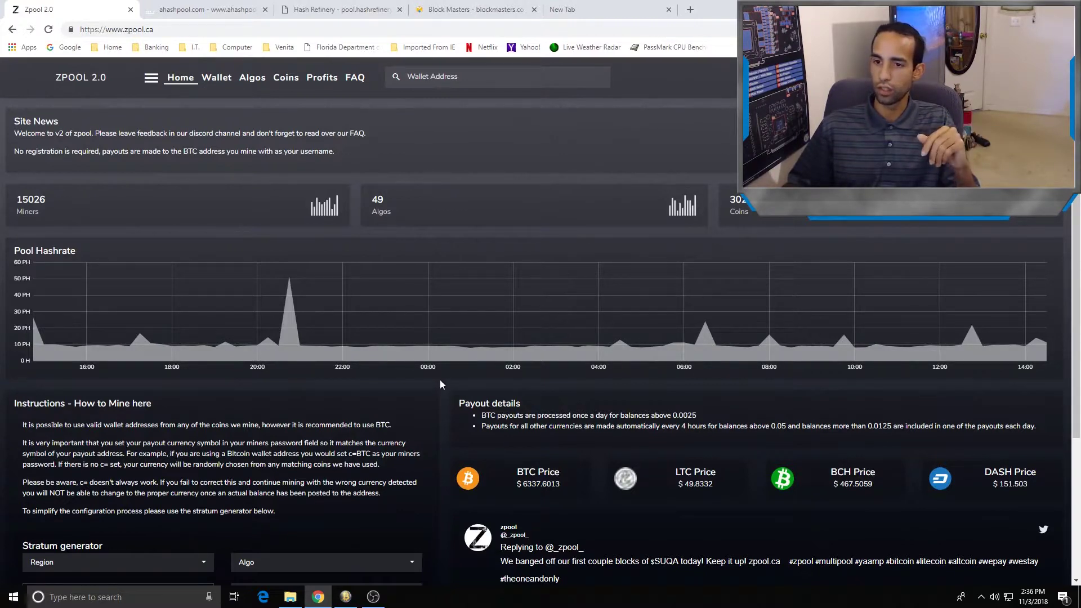
scroll(444, 373, "down", 4)
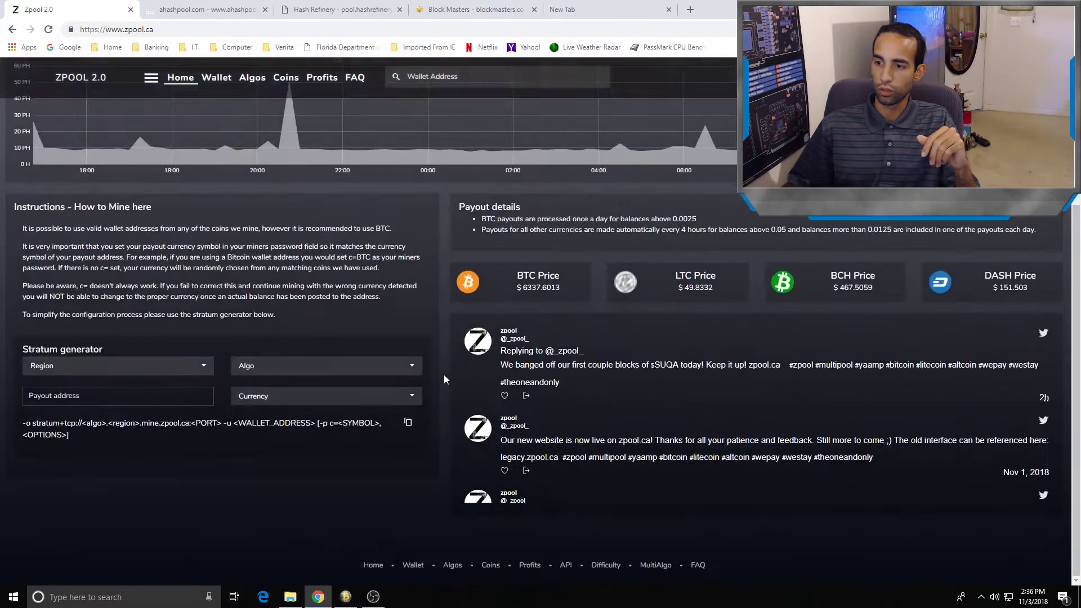
scroll(443, 375, "up", 4)
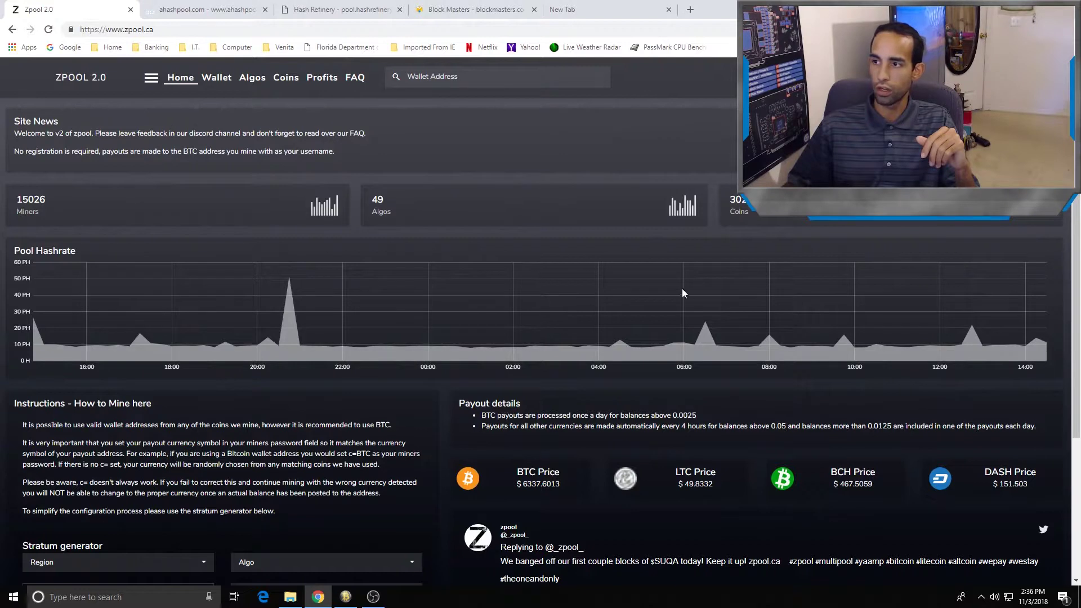
scroll(383, 304, "down", 1)
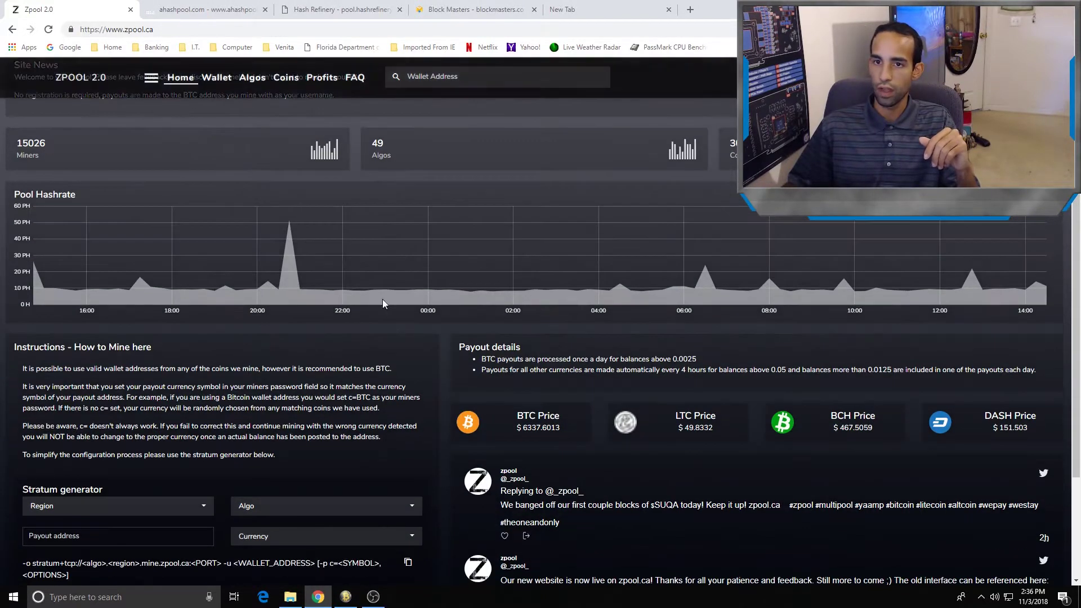
scroll(494, 329, "down", 3)
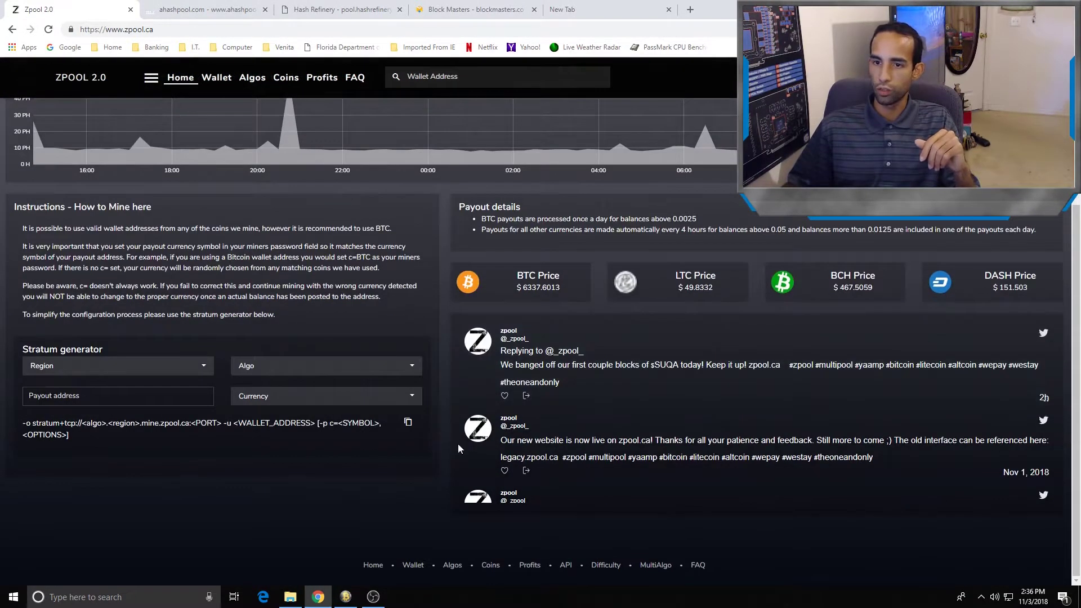
scroll(459, 447, "up", 4)
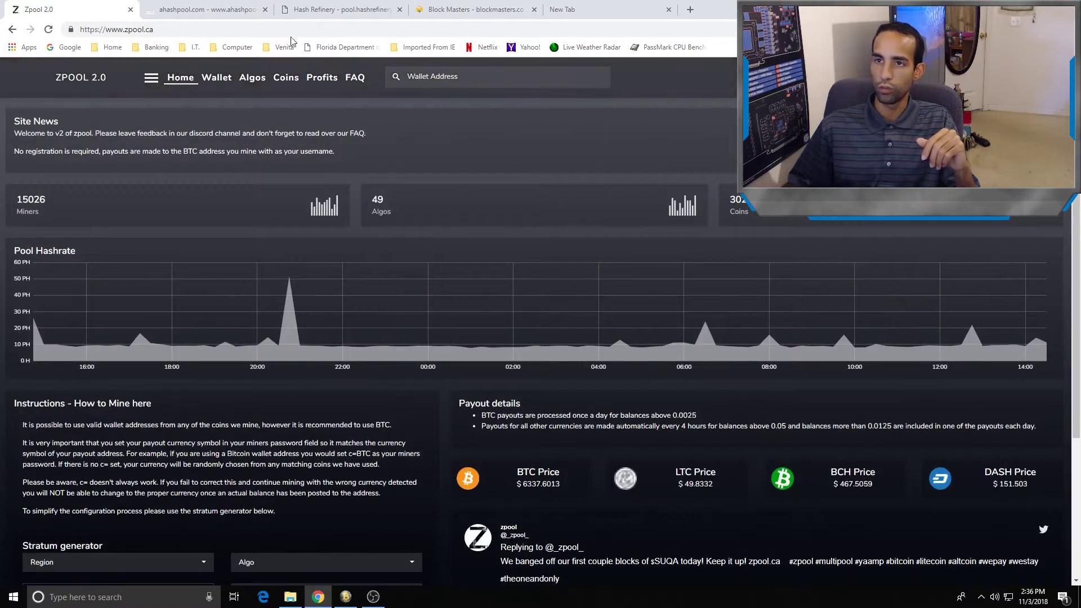
left_click(340, 8)
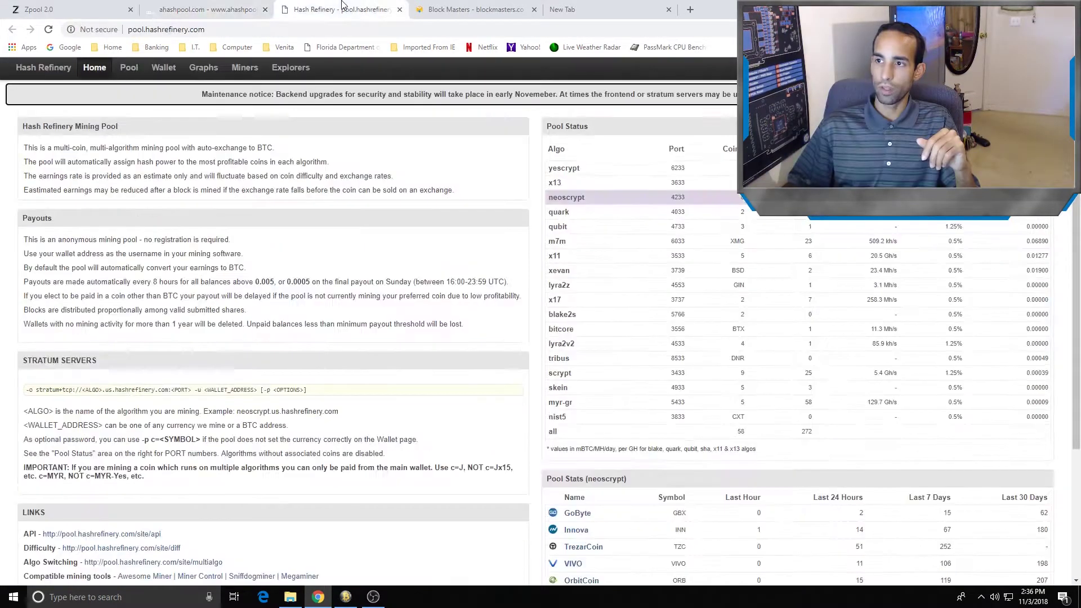
- Compare the zpool, ahashpool and Hash Refinery pages, then open zpool's algorithms page
left_click(65, 8)
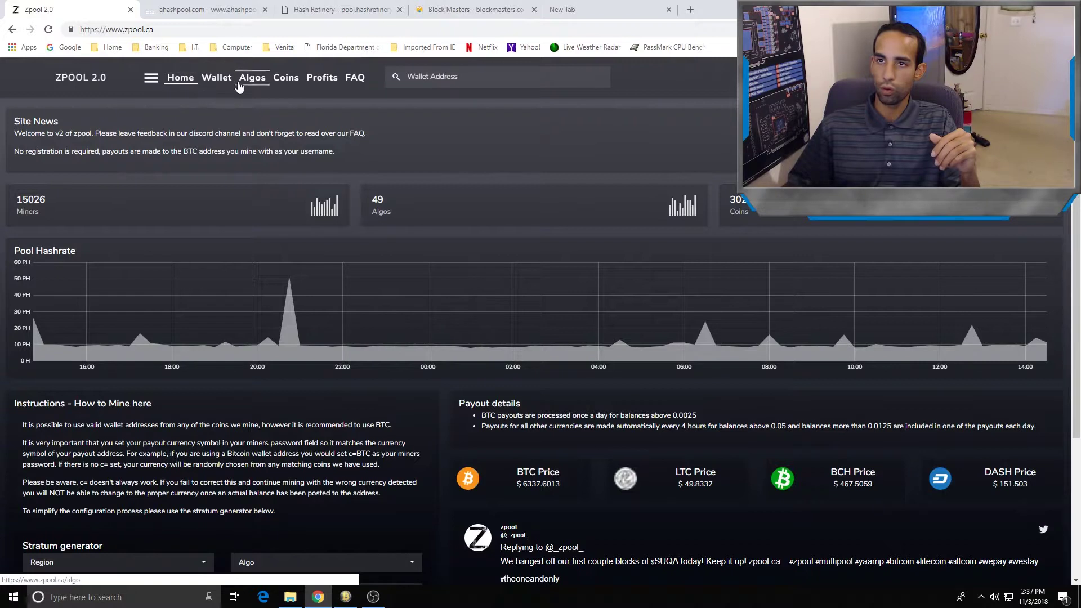
left_click(222, 9)
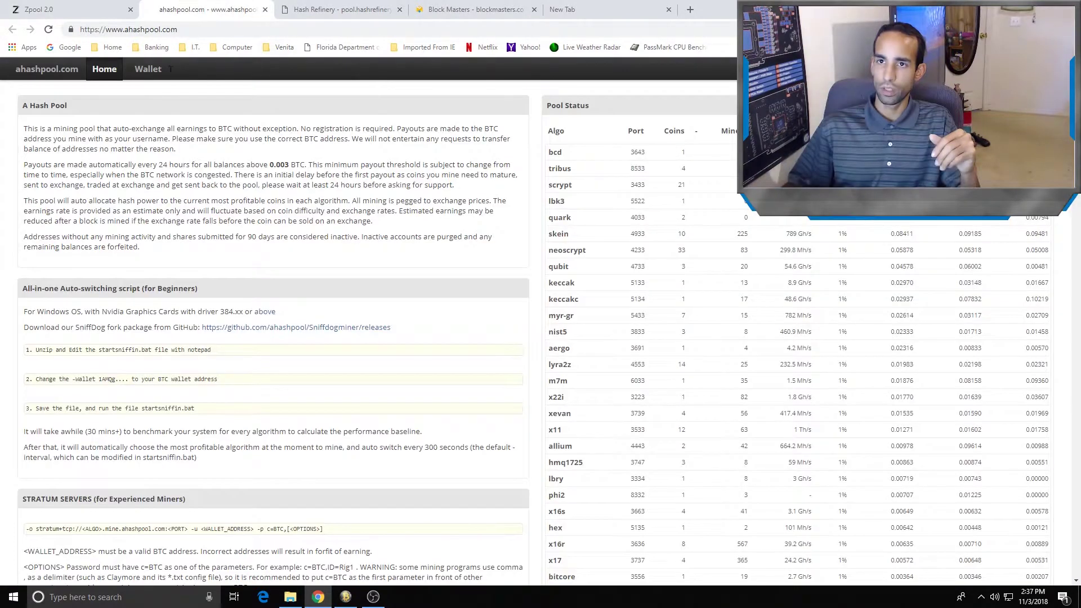
left_click(338, 9)
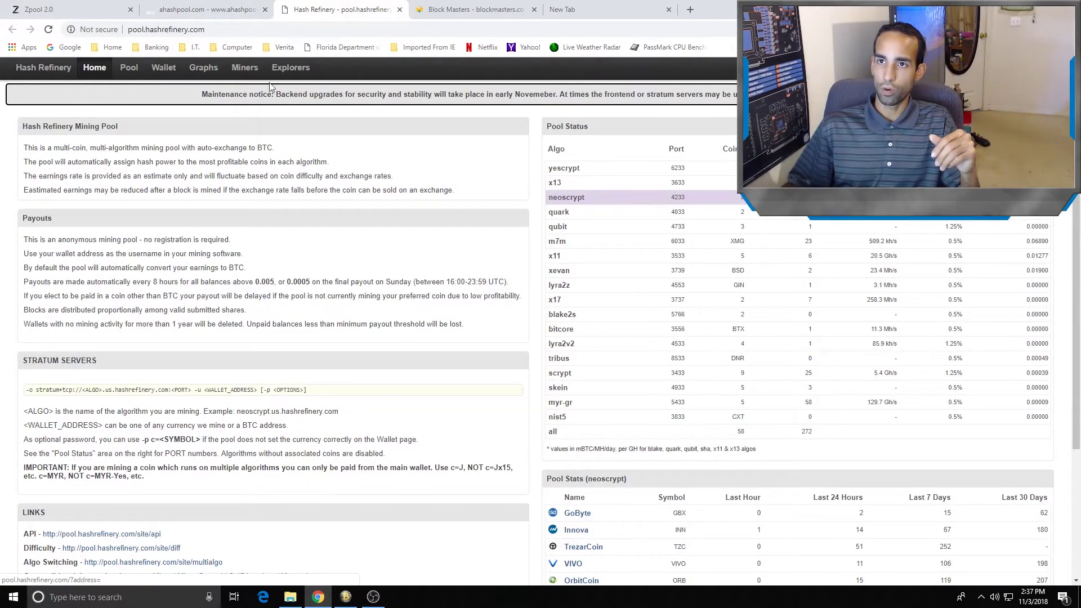
left_click(109, 12)
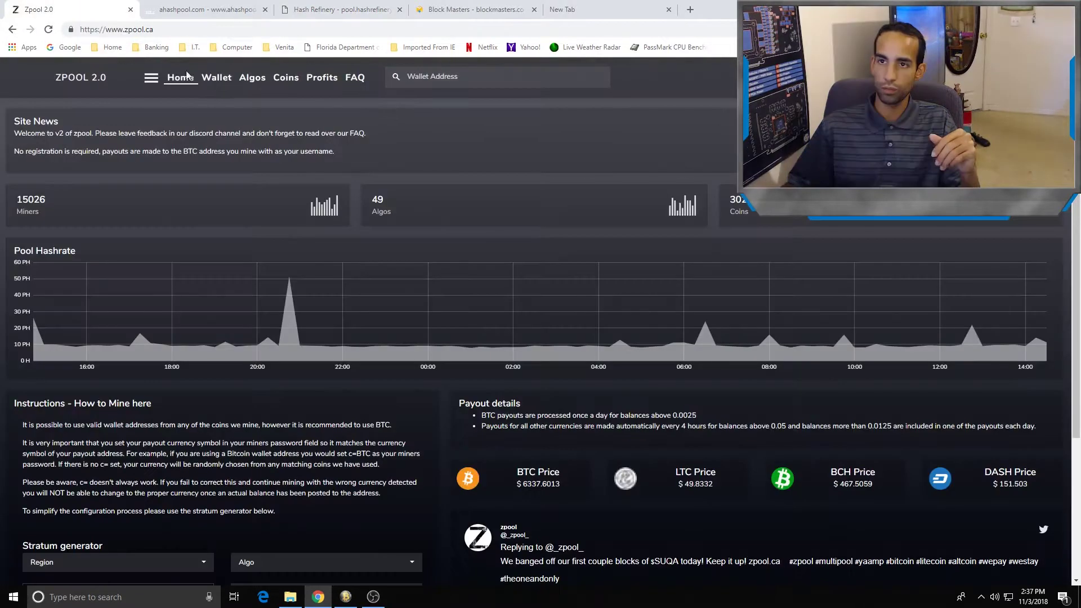
left_click(256, 79)
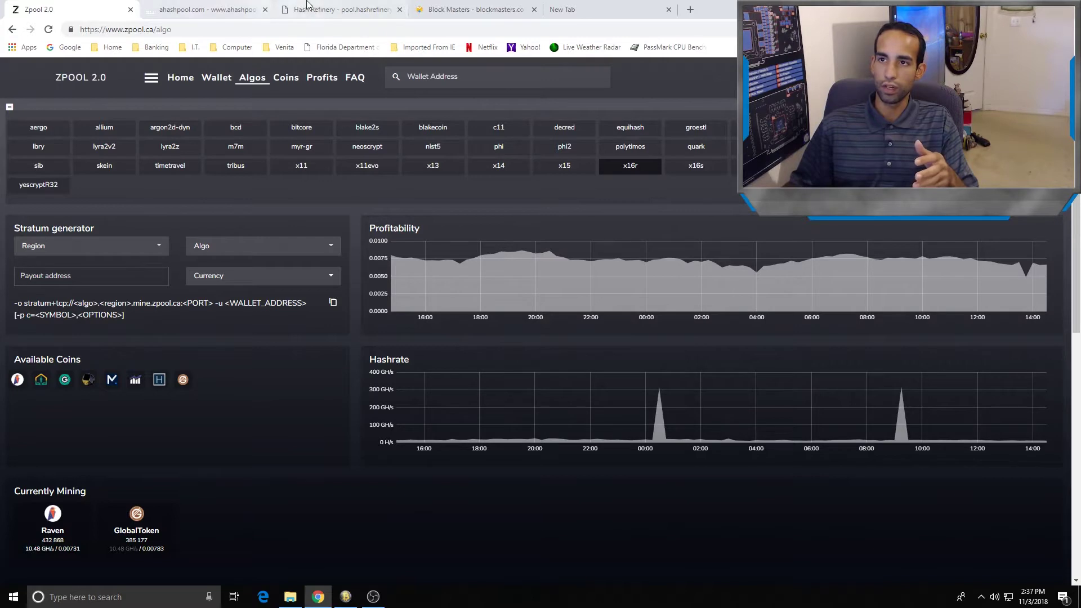
- View Hash Refinery's xevan pool stats, check ahashpool, and return to zpool's algorithms
left_click(332, 10)
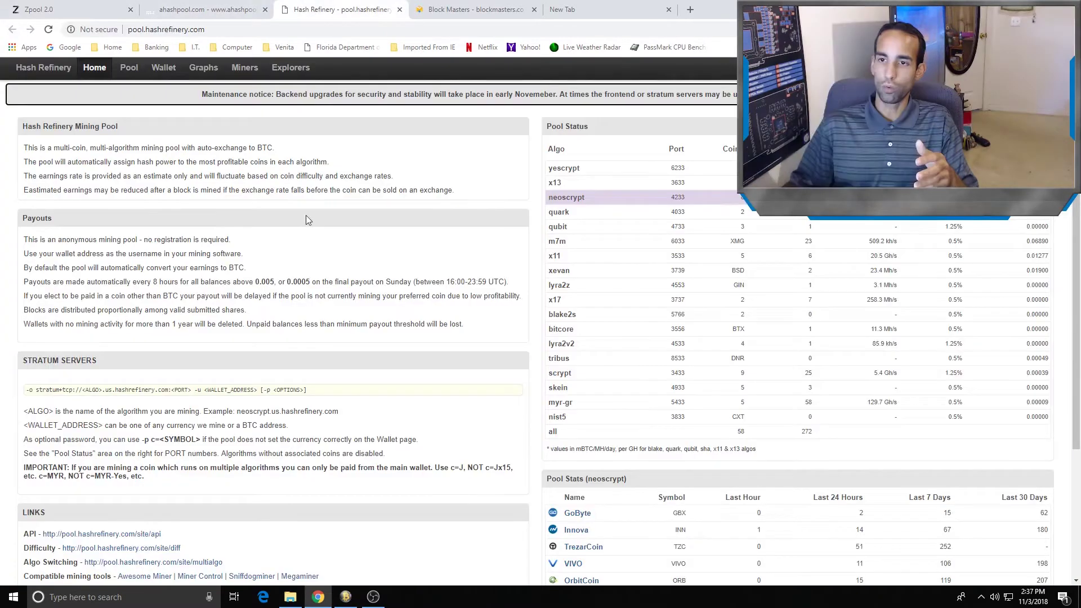
left_click(608, 271)
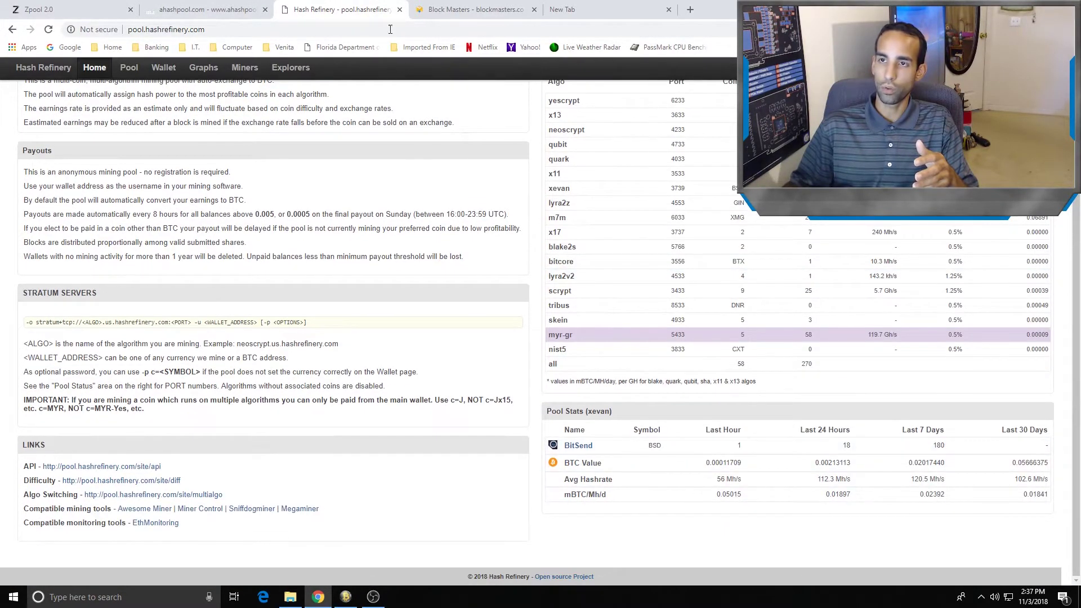
left_click(183, 5)
left_click(32, 5)
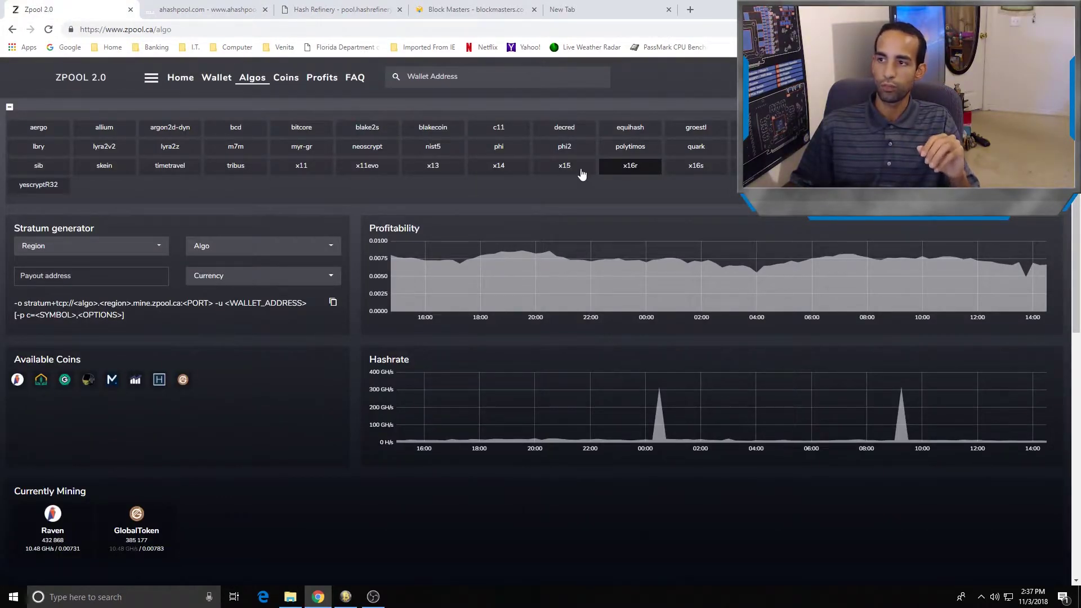
mouse_move(2, 373)
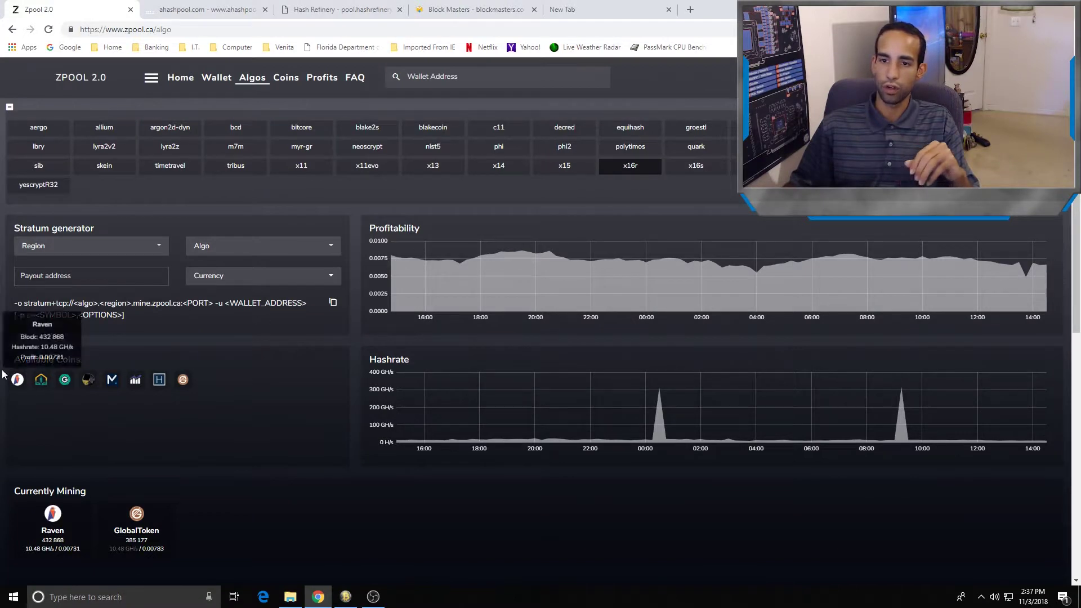
scroll(260, 376, "down", 2)
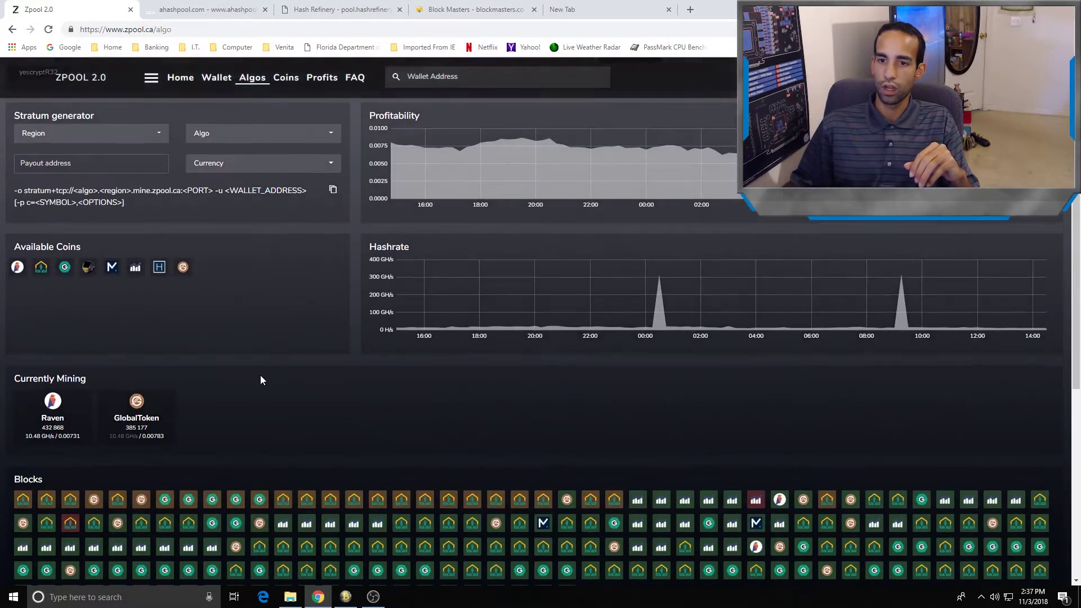
scroll(260, 380, "down", 1)
scroll(317, 349, "down", 1)
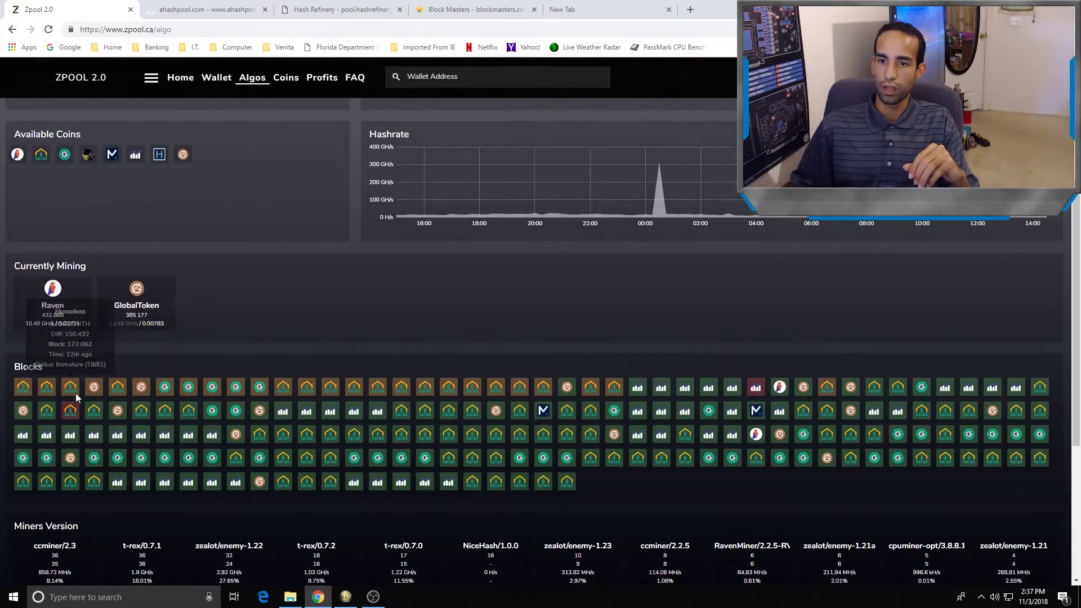
scroll(417, 386, "down", 5)
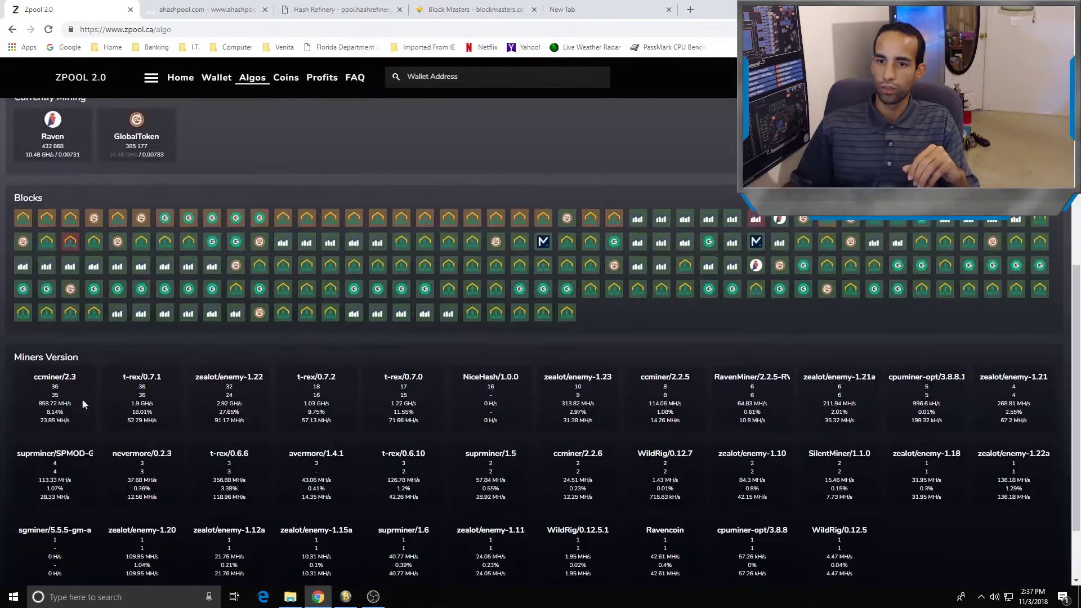
scroll(633, 346, "up", 10)
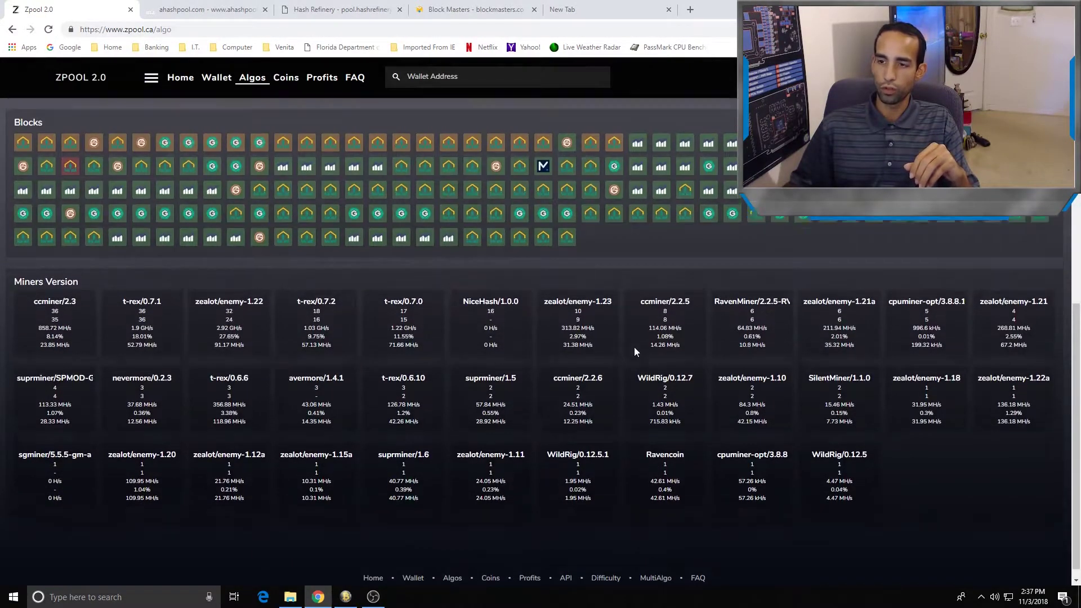
scroll(633, 347, "down", 6)
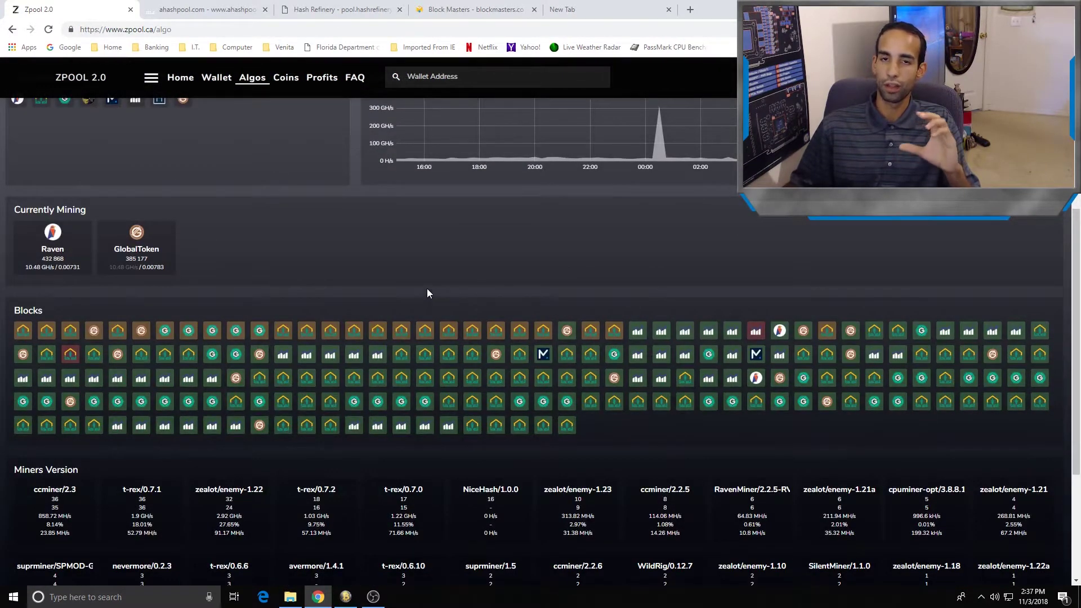
scroll(430, 284, "up", 5)
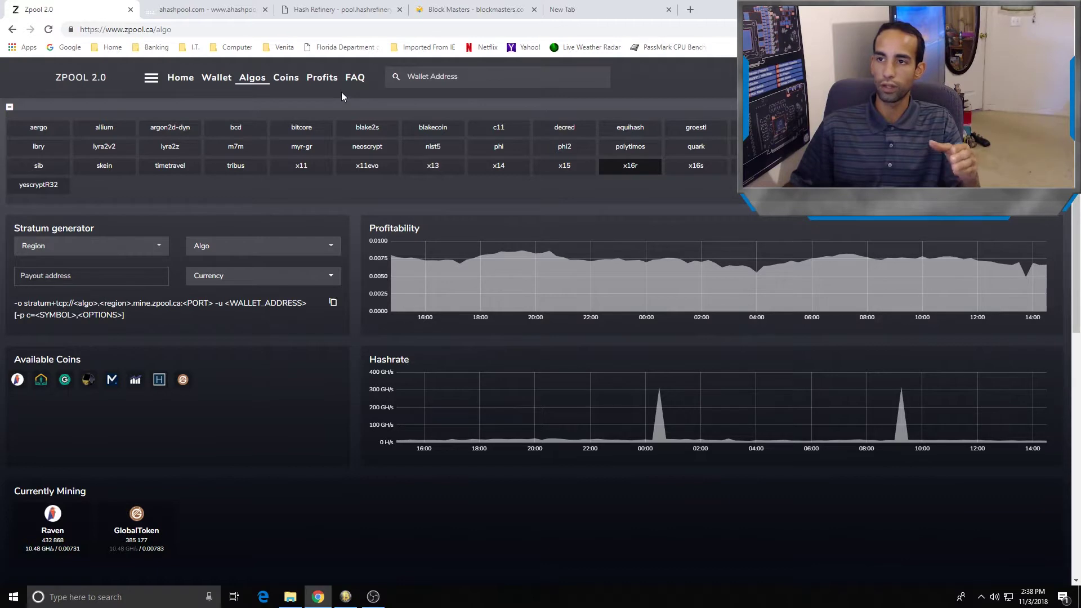
left_click(180, 83)
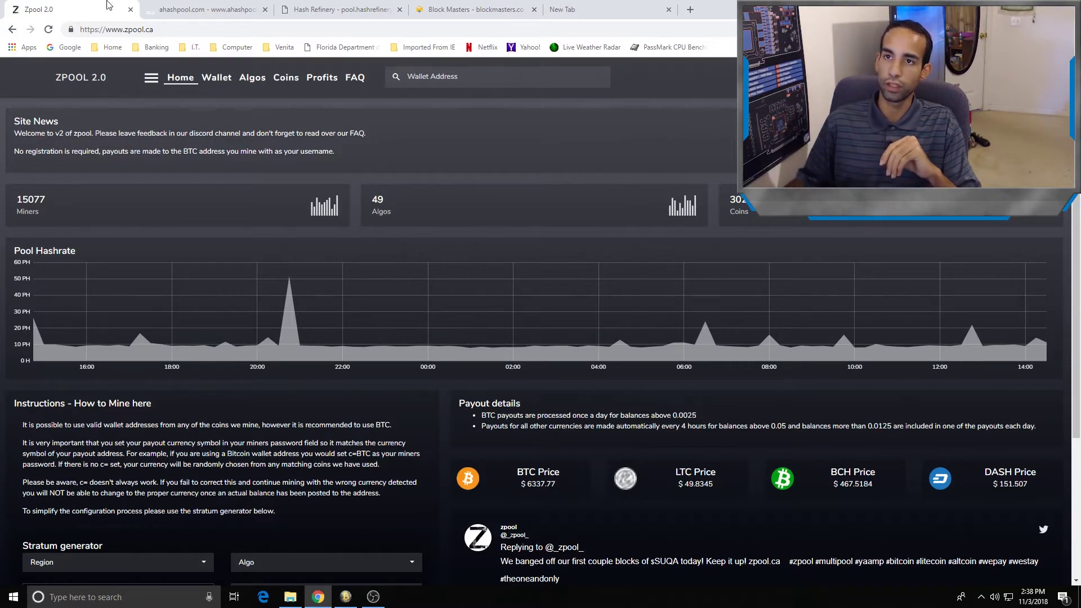
- Check ahashpool, reopen zpool's Algos page via Home, then return to Awesome Miner
left_click(189, 5)
left_click(95, 5)
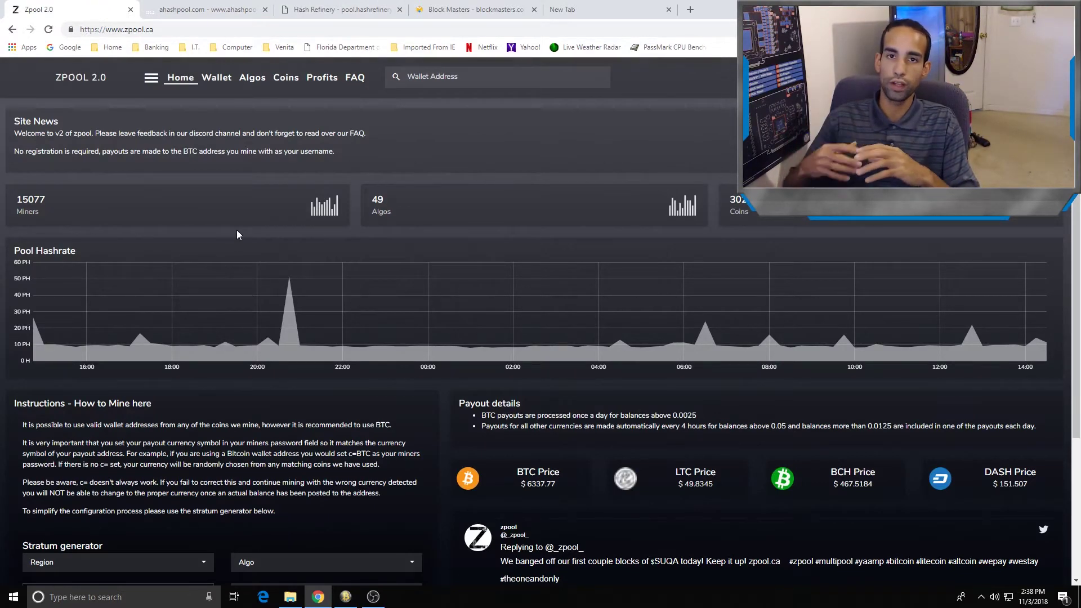
left_click(252, 79)
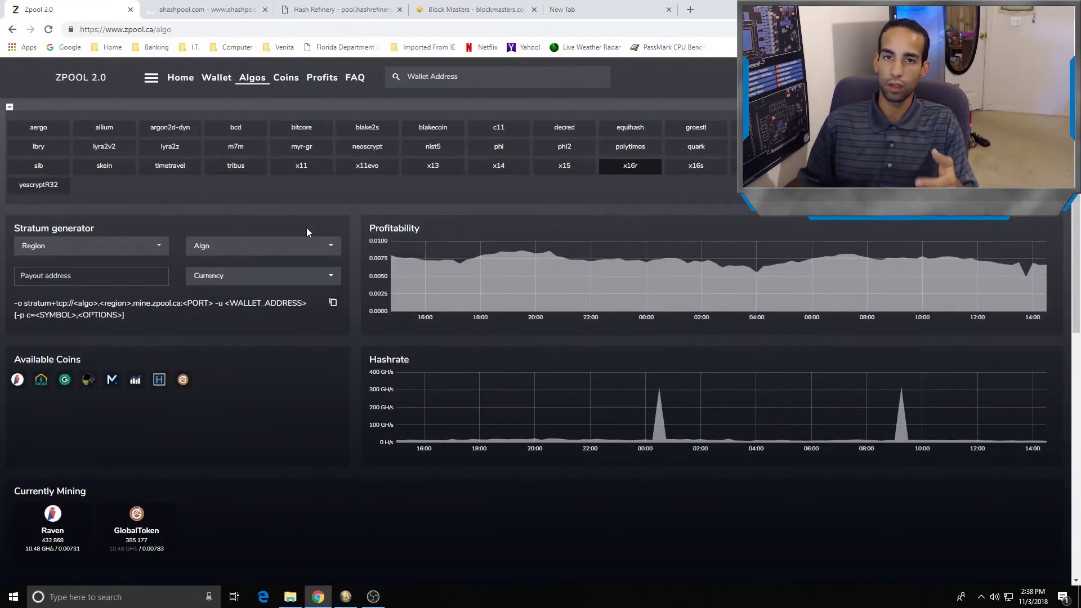
left_click(346, 597)
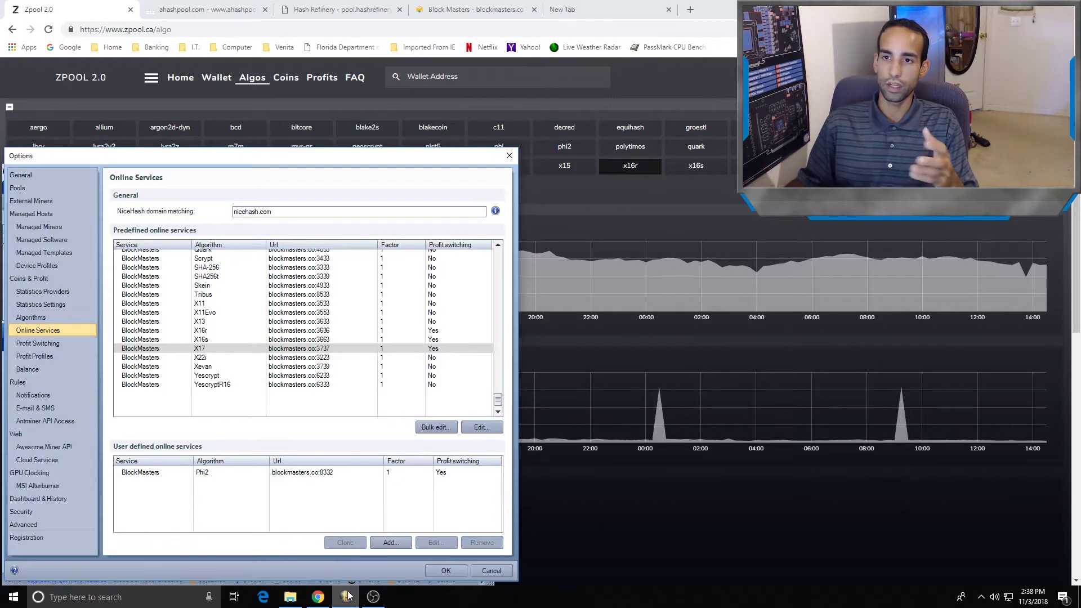
- Scroll the predefined services list, then bring Zpool's algorithms page back in front
scroll(262, 358, "up", 7)
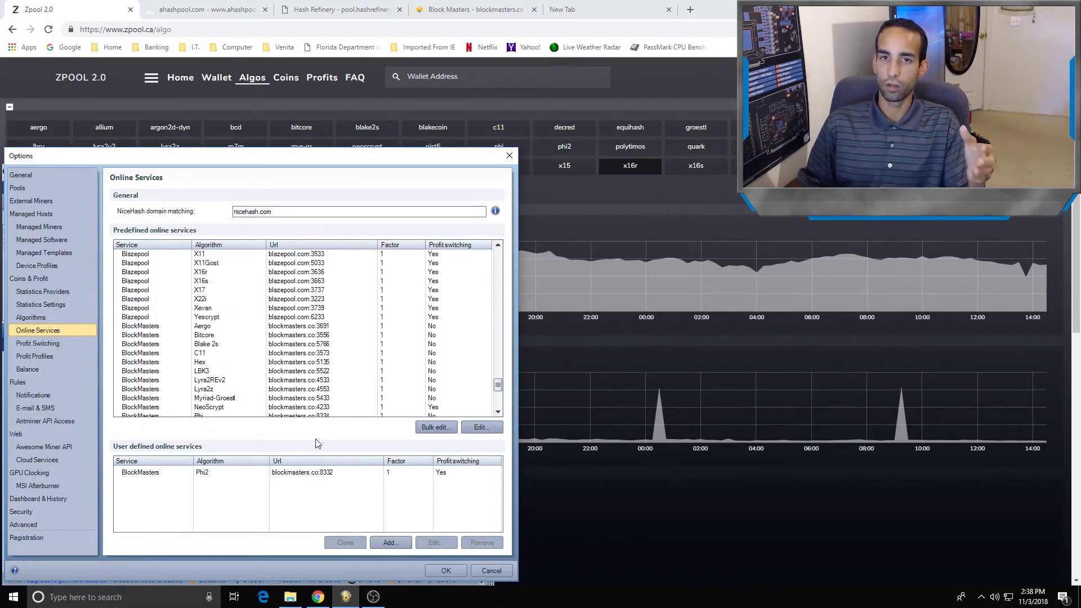
left_click(561, 208)
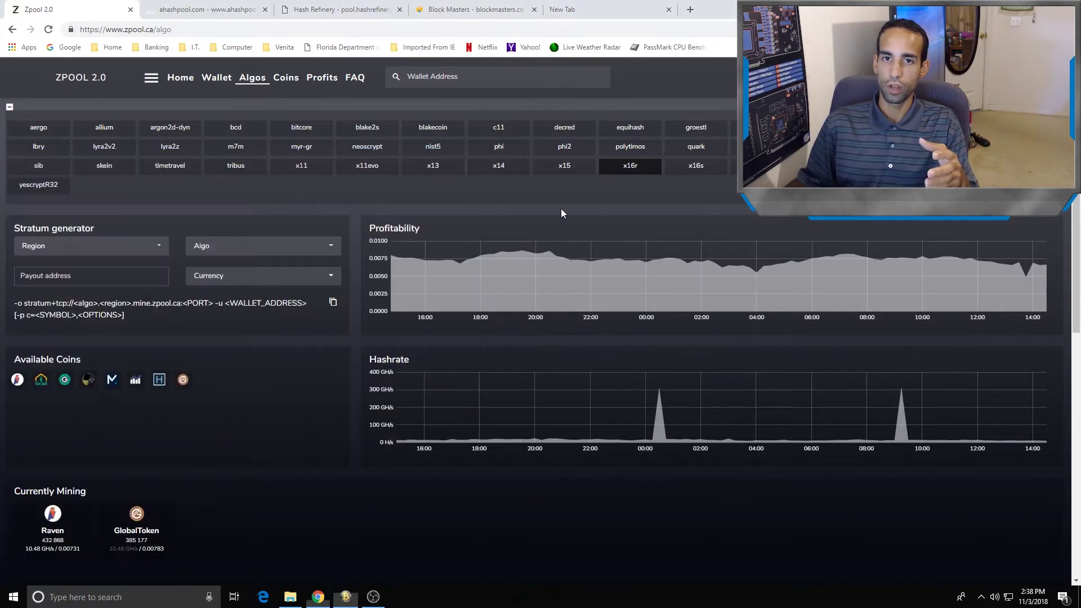